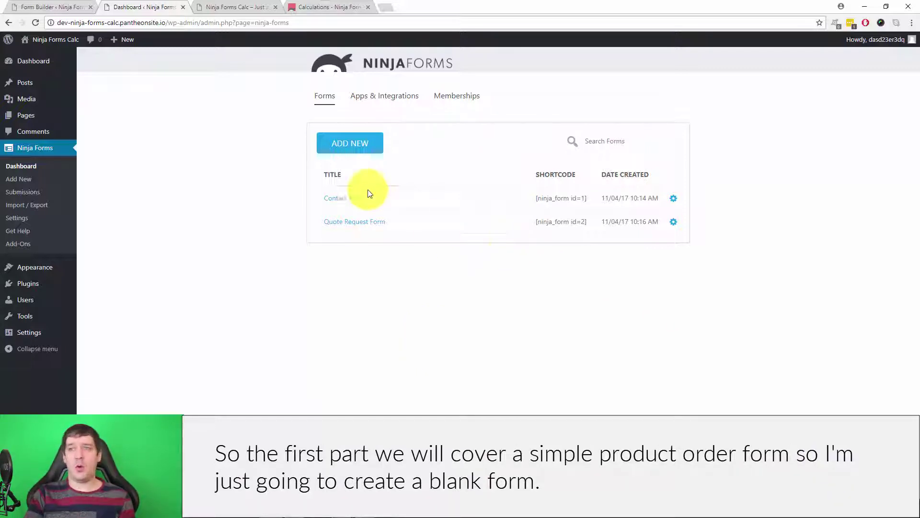
Step: Create a new form from the Blank Form template
click(351, 146)
click(445, 197)
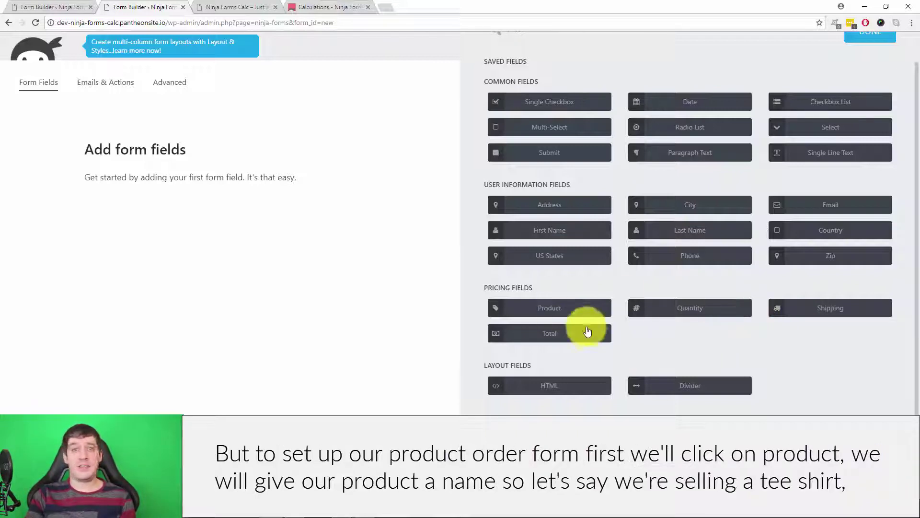
Step: Add a Product field labelled 'T-shirt', priced 5.00, with inline quantity switched off
click(557, 307)
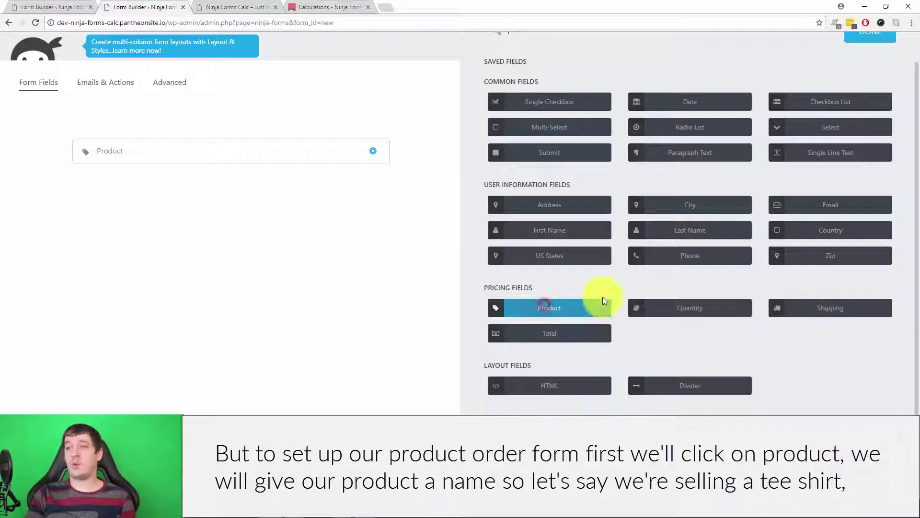
click(283, 156)
double_click(546, 125)
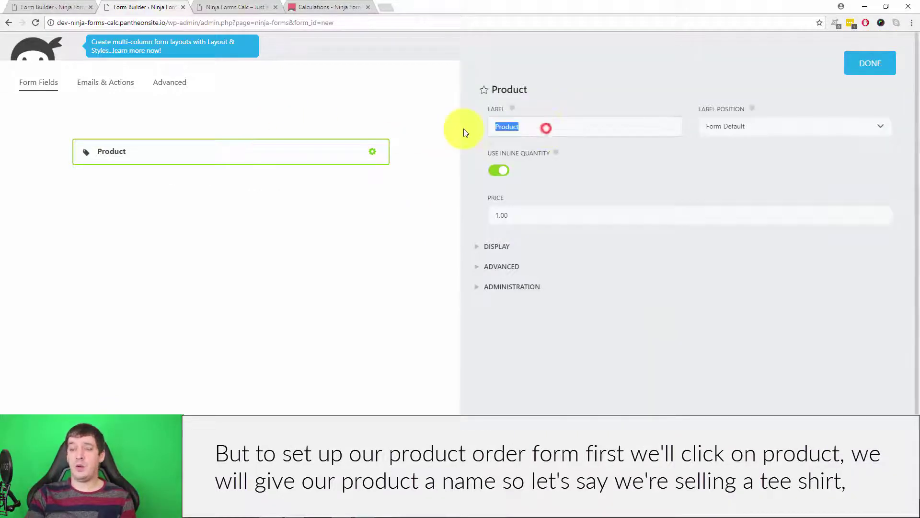
text(T-shirt)
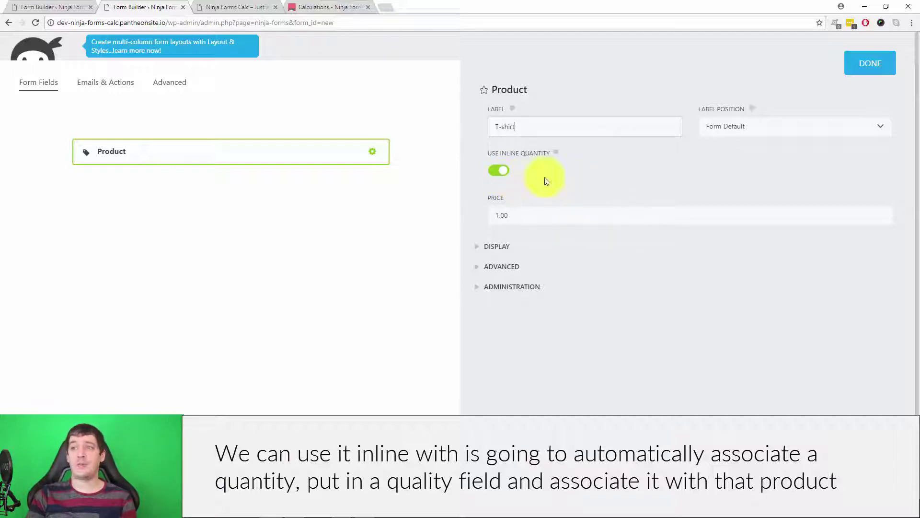
click(496, 172)
click(497, 212)
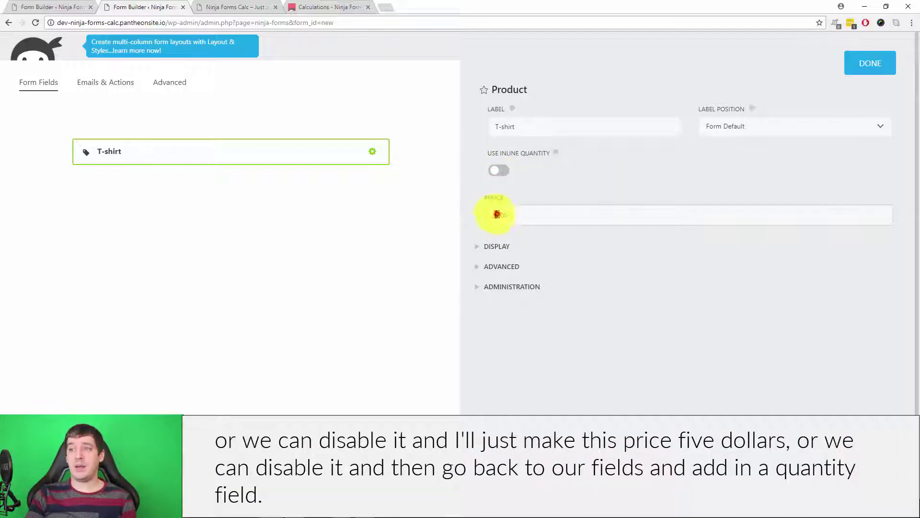
click(666, 268)
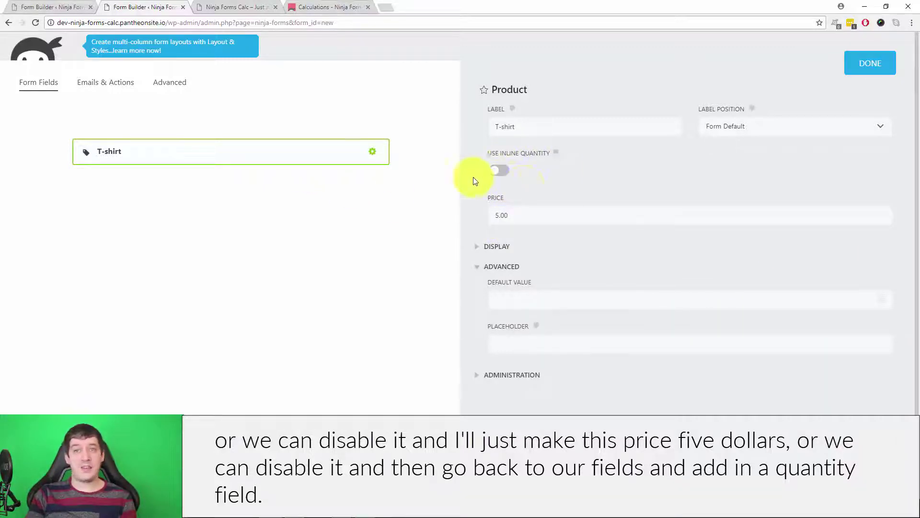
click(867, 61)
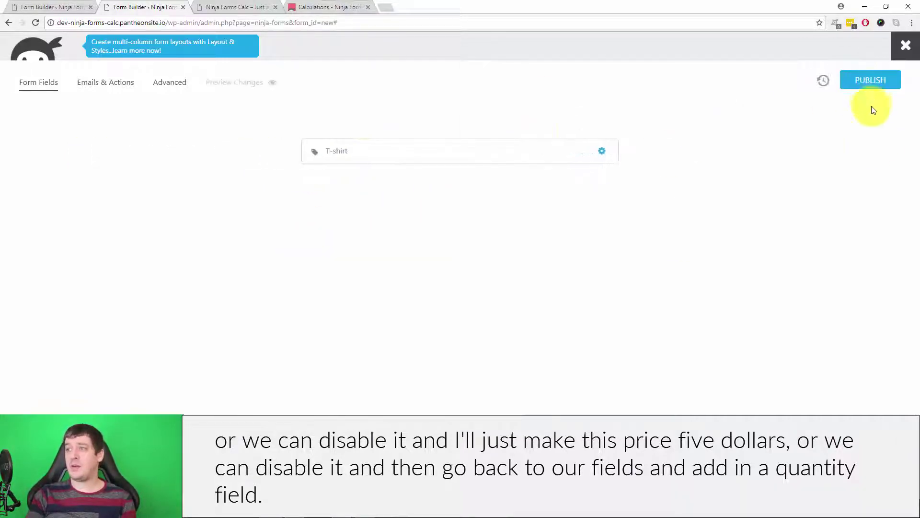
Step: Add a Quantity field below T-shirt and link it to the T-Shirt product
click(607, 152)
click(670, 340)
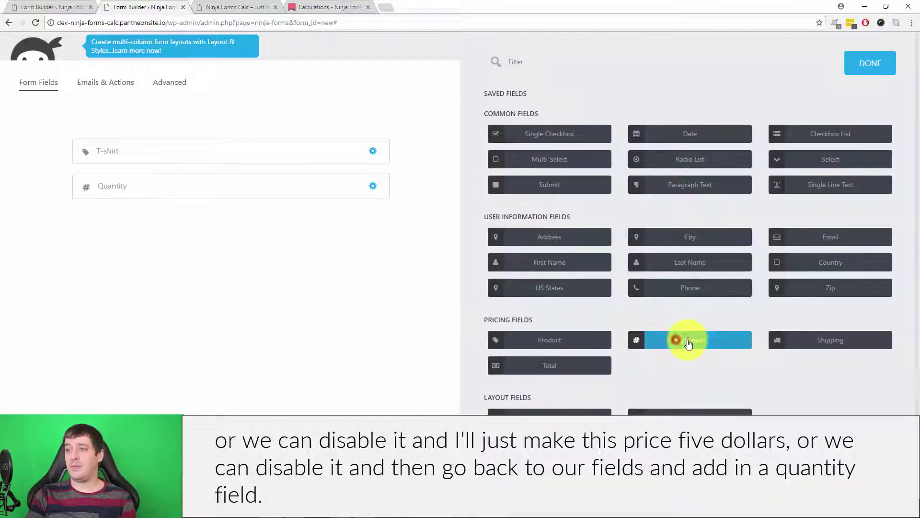
click(191, 183)
click(569, 169)
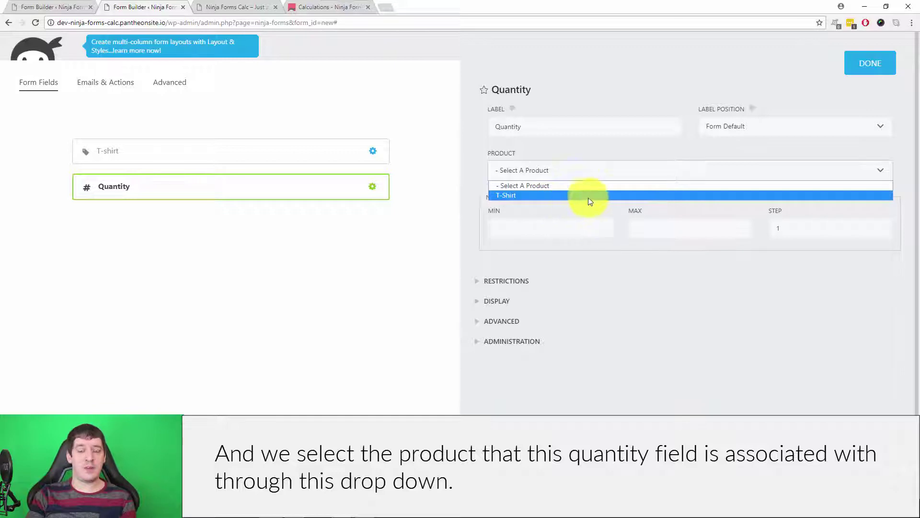
click(548, 194)
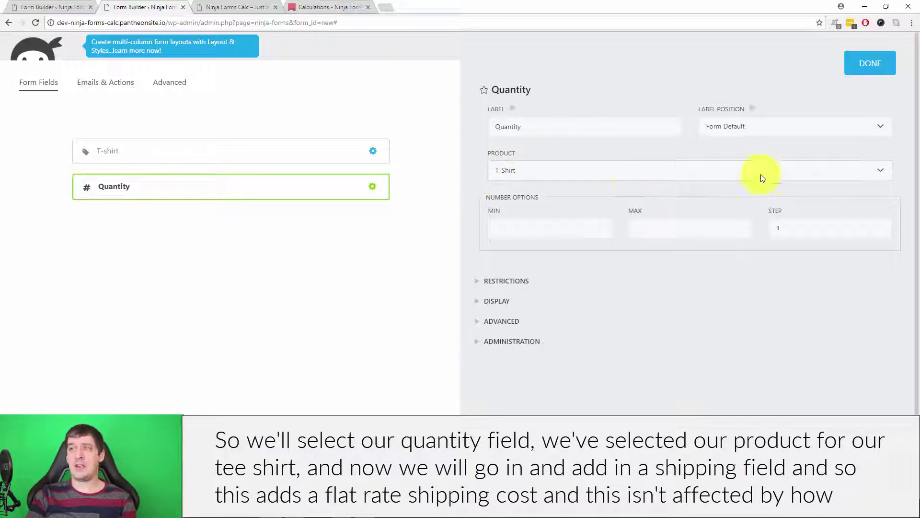
click(894, 66)
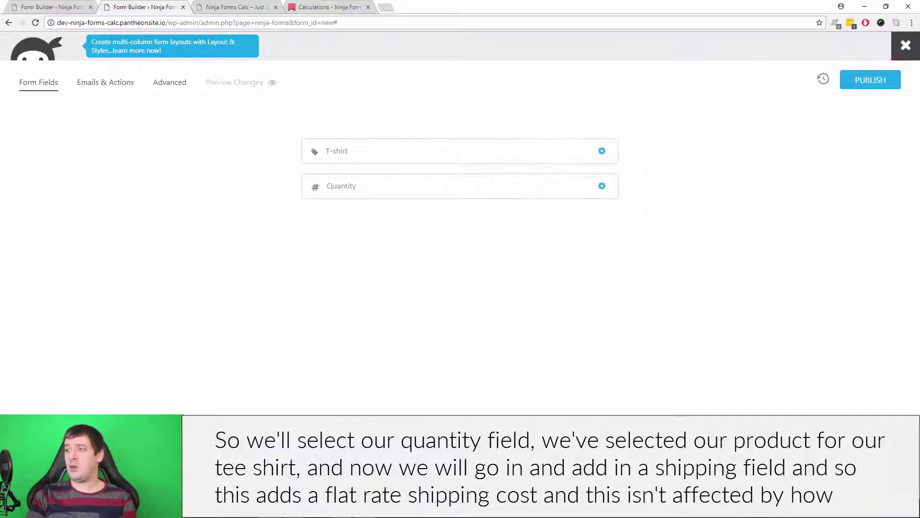
Step: Add a Shipping field with a flat cost of 5.00 below Quantity
click(840, 398)
click(830, 339)
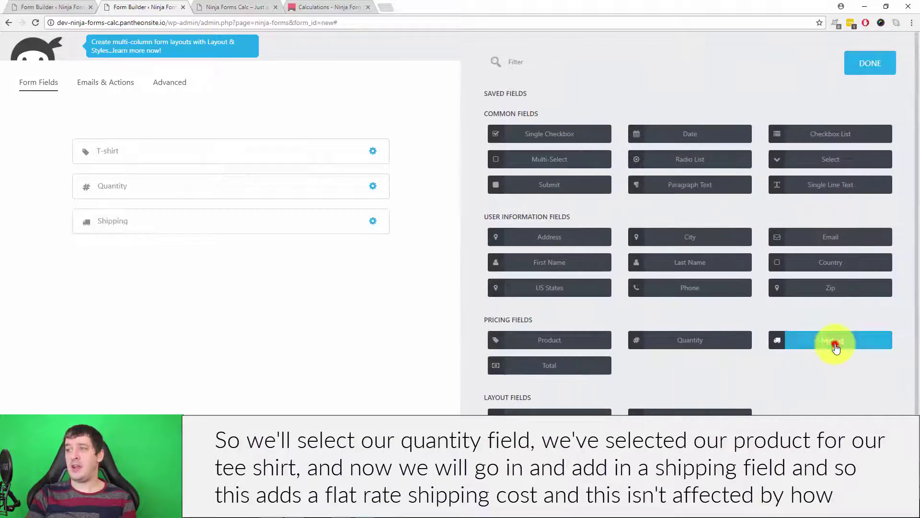
click(232, 220)
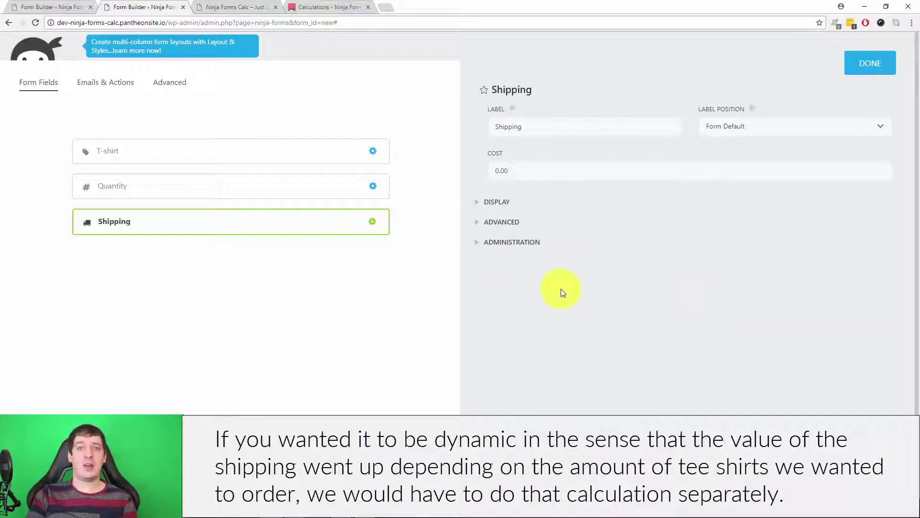
click(497, 170)
text(5.00)
click(653, 330)
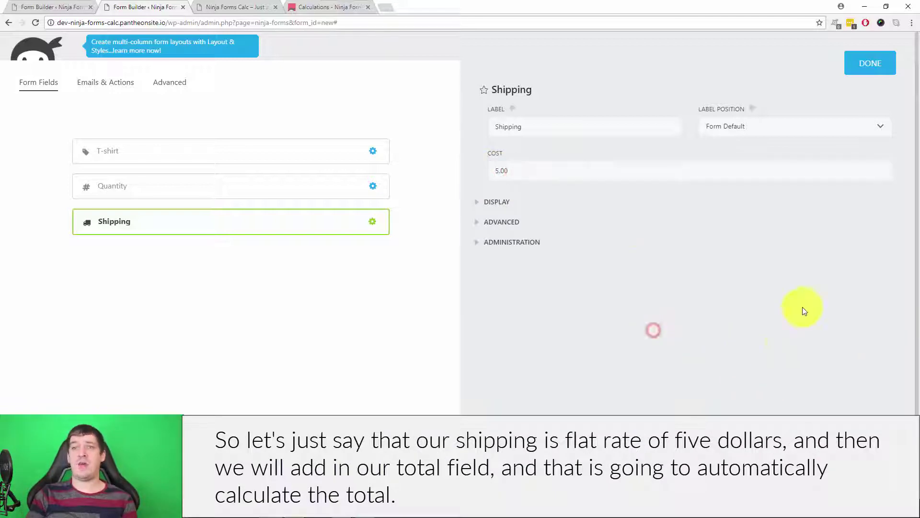
click(868, 64)
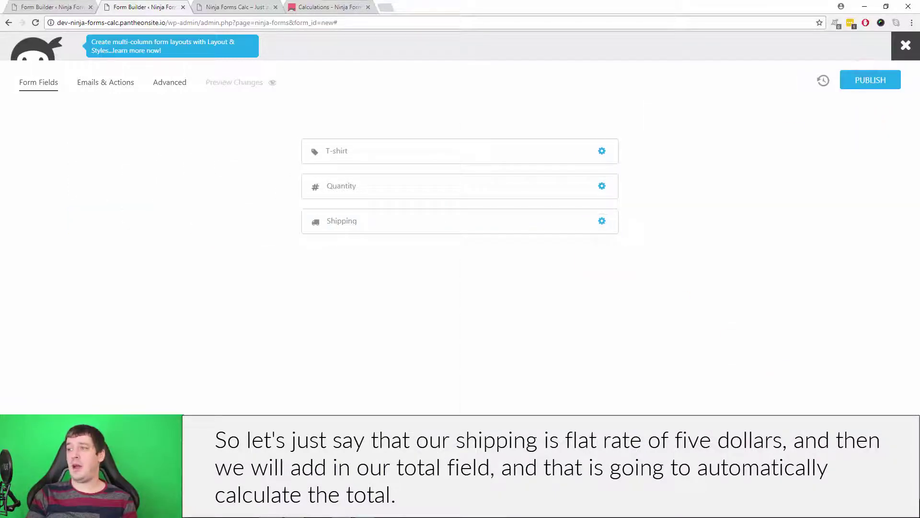
Step: Add a Total field below the Shipping field
click(901, 493)
click(550, 366)
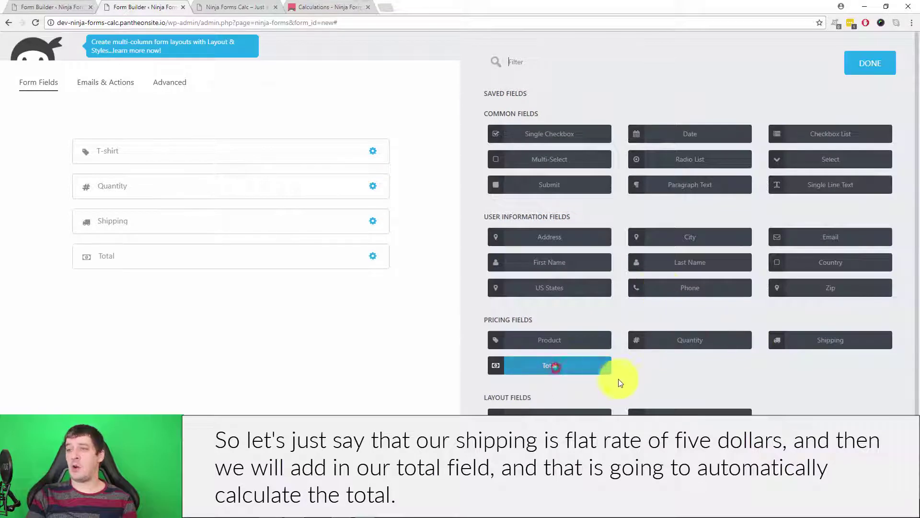
click(869, 63)
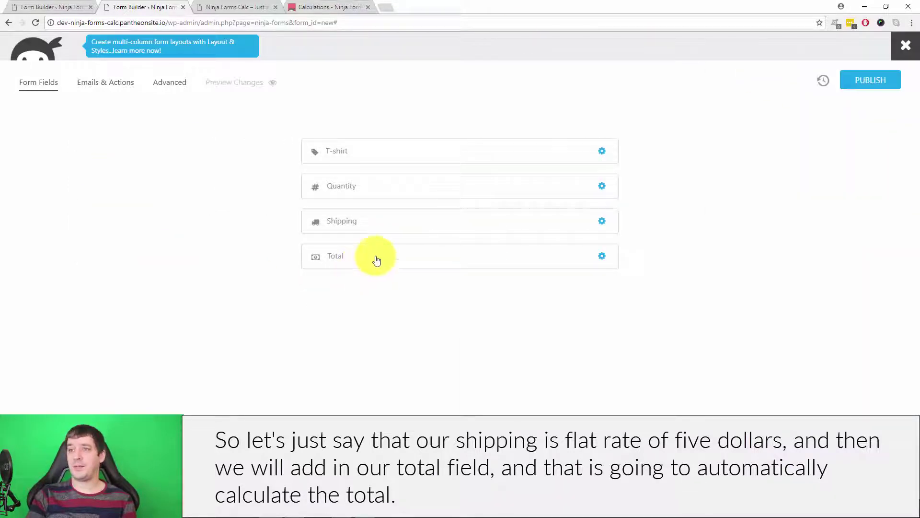
click(376, 257)
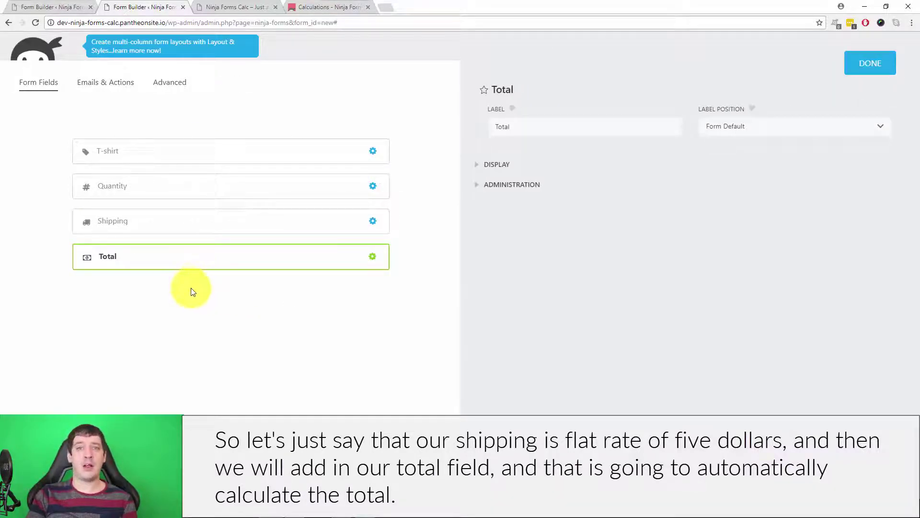
click(860, 60)
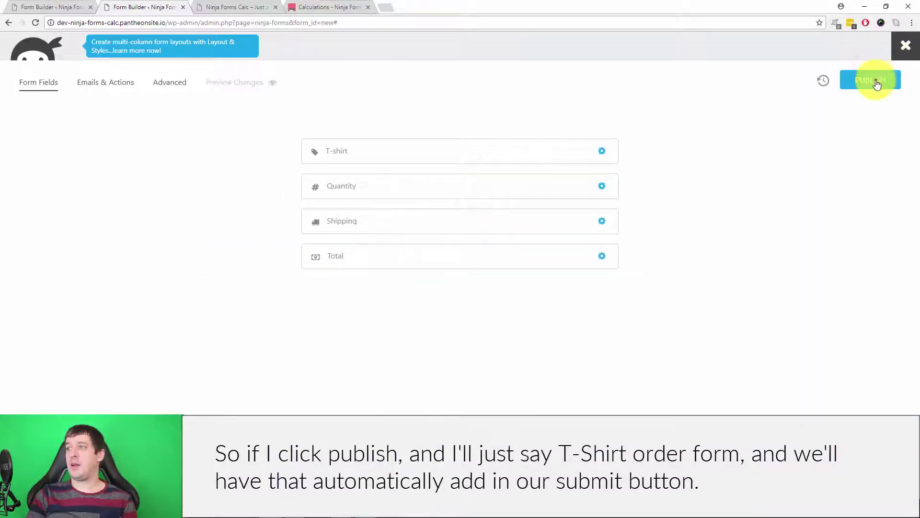
Step: Publish the form as 'T-Shirt Order Form' with a Submit button
click(876, 84)
click(492, 100)
text(T-Shirt Order Form)
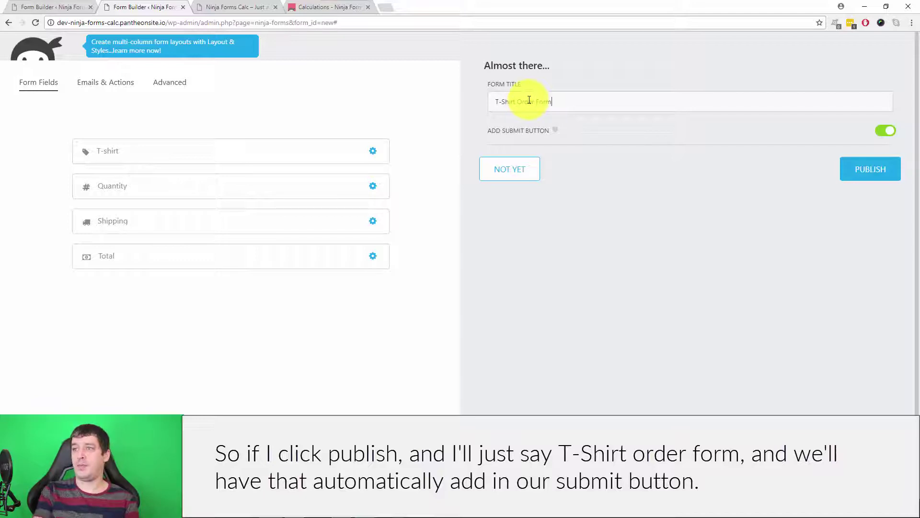
click(878, 171)
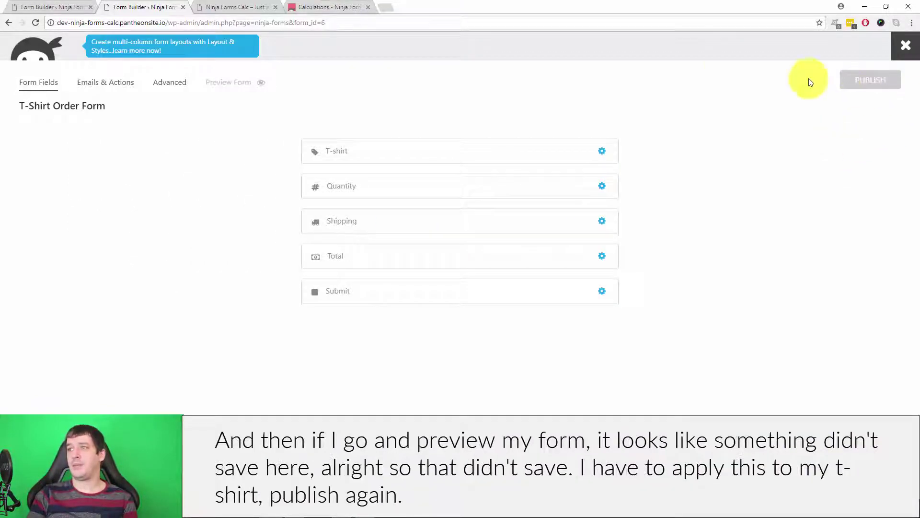
Step: Republish the form and test the preview by entering quantity 2
click(872, 78)
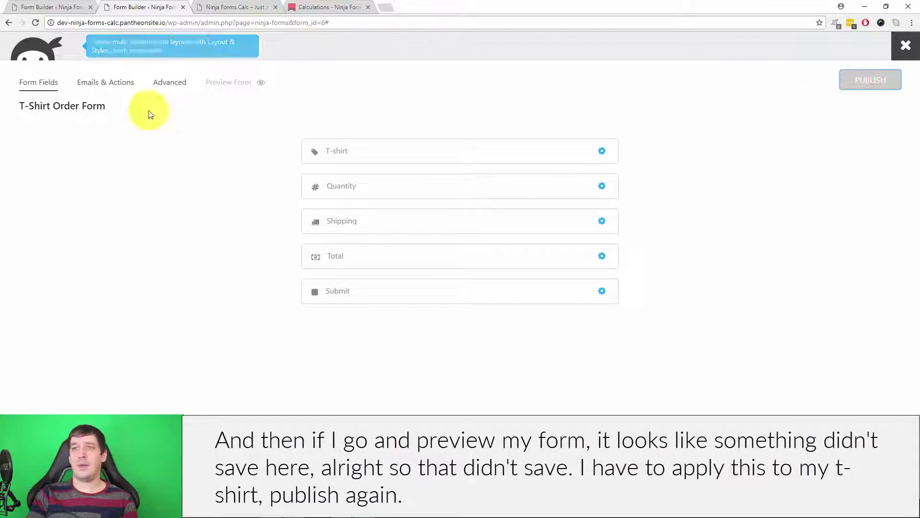
click(236, 83)
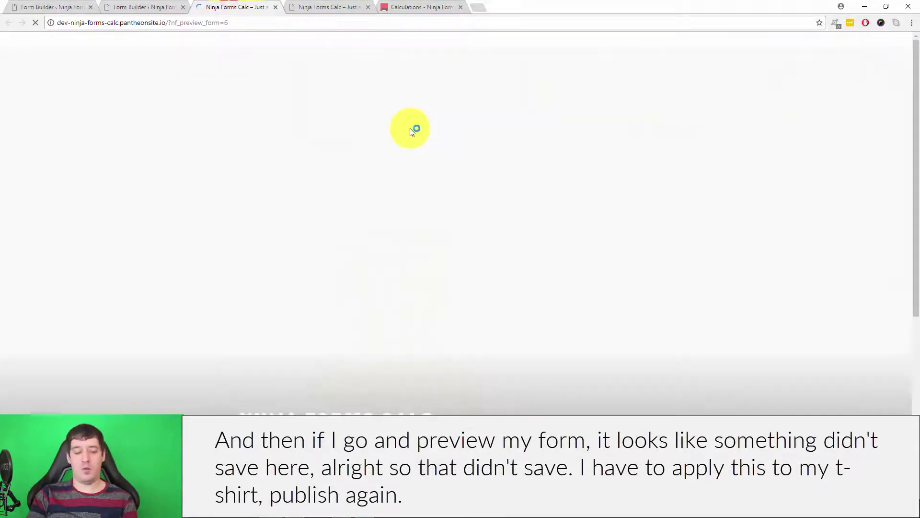
scroll(594, 244, down, 2)
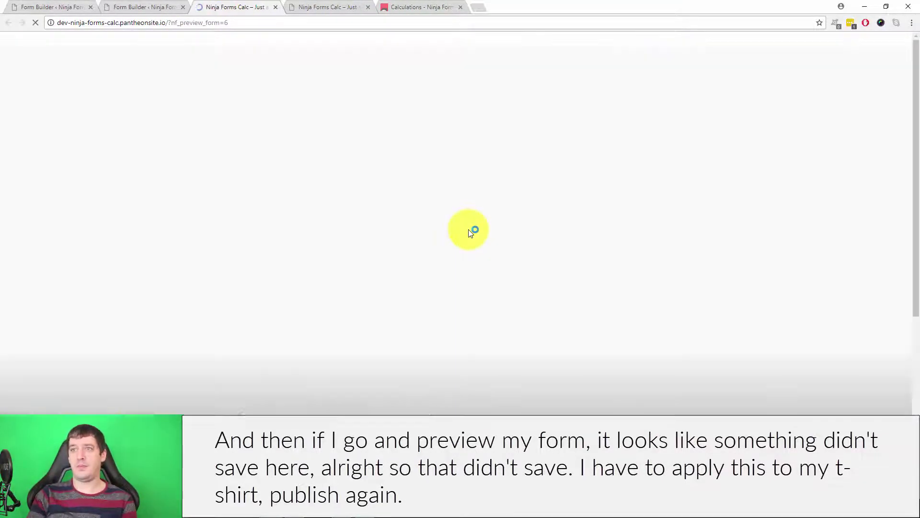
scroll(563, 231, down, 2)
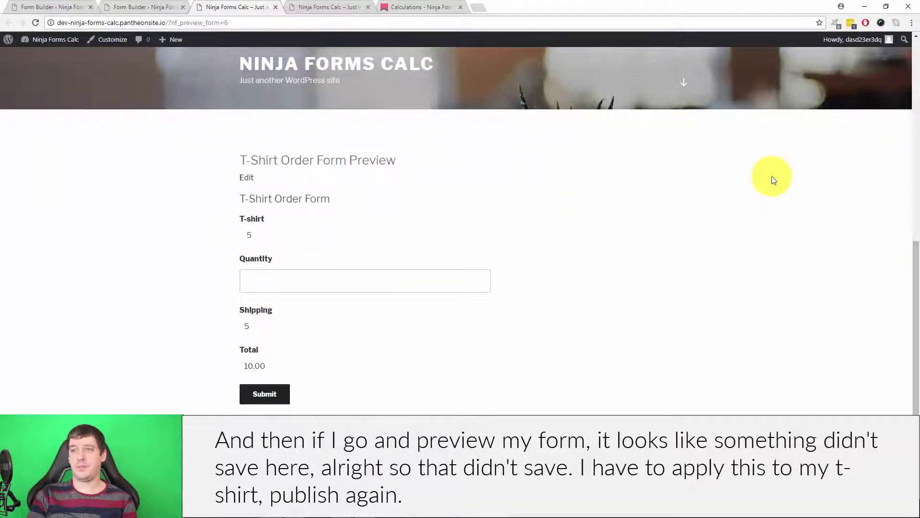
click(347, 289)
text(2)
click(456, 342)
click(347, 290)
click(419, 352)
Step: Back in the builder, re-link the Quantity field to the T-Shirt product
click(134, 7)
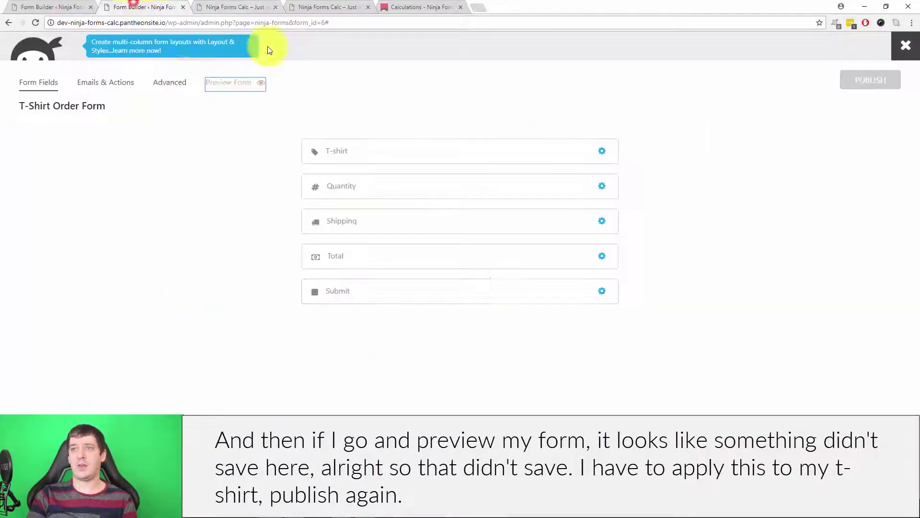
click(421, 192)
click(571, 169)
click(590, 195)
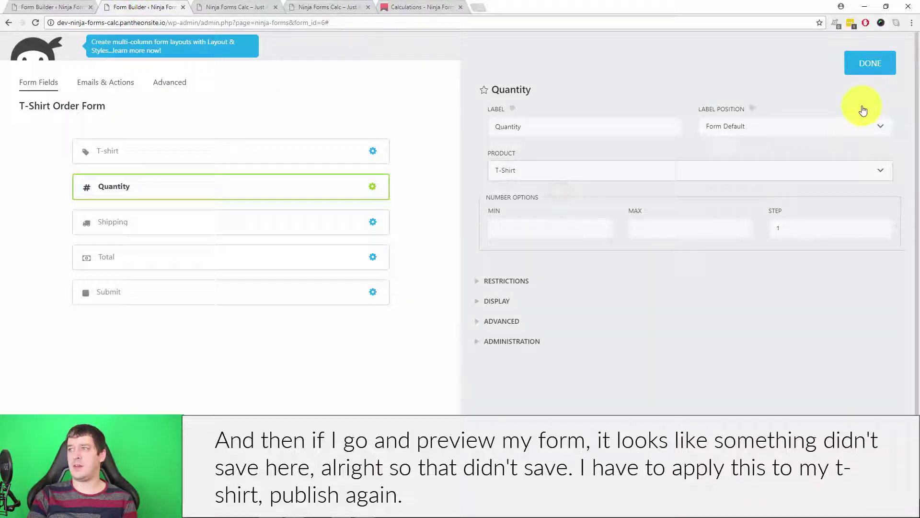
click(872, 64)
Step: Republish the order form and reload the preview tab to show the changes
click(856, 90)
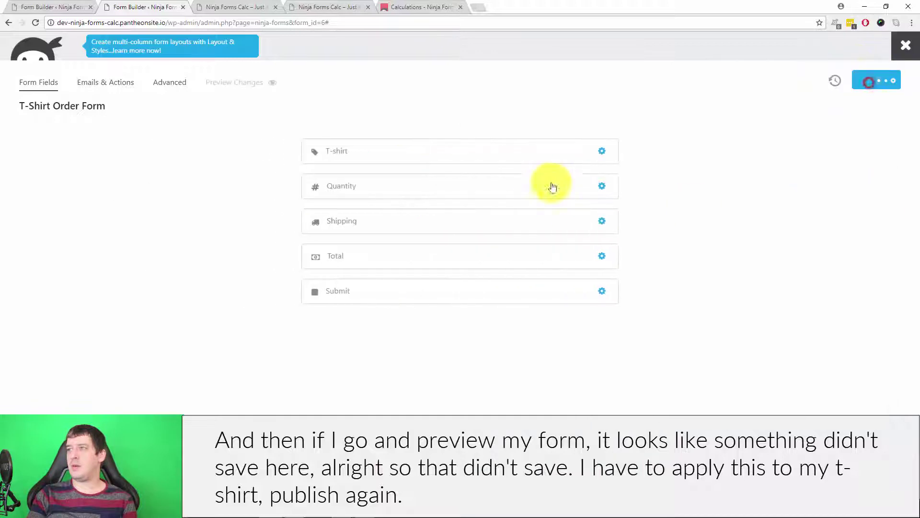
click(236, 7)
right_click(236, 7)
click(252, 24)
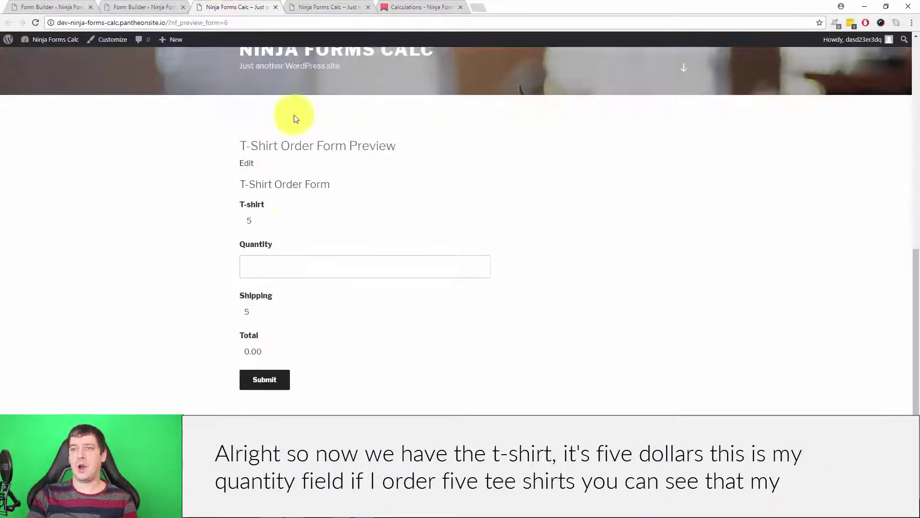
Step: Enter quantity 5 in the preview and point out the 30.00 total
click(255, 265)
text(5)
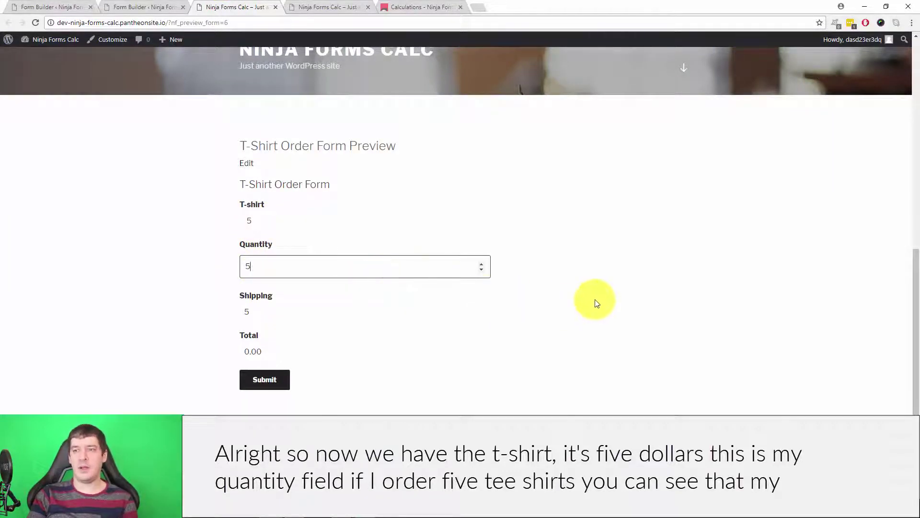
click(596, 302)
drag(244, 351, 281, 351)
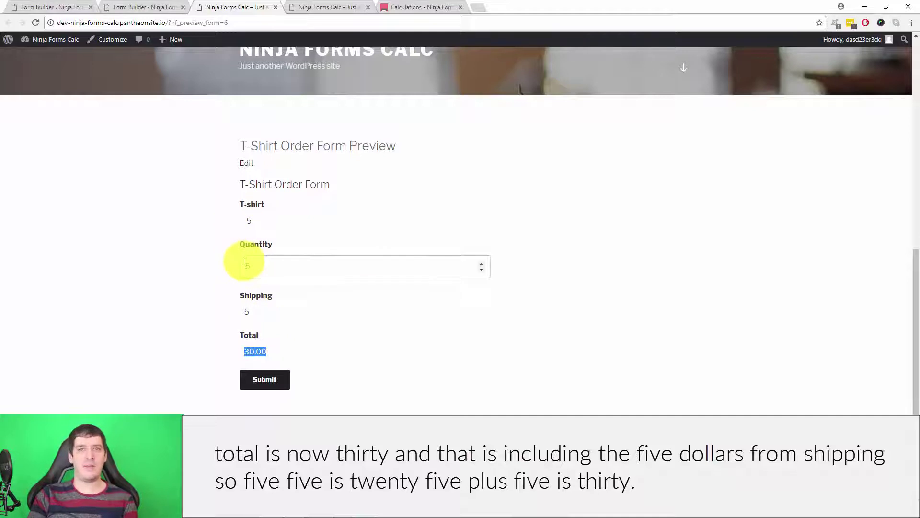
click(349, 324)
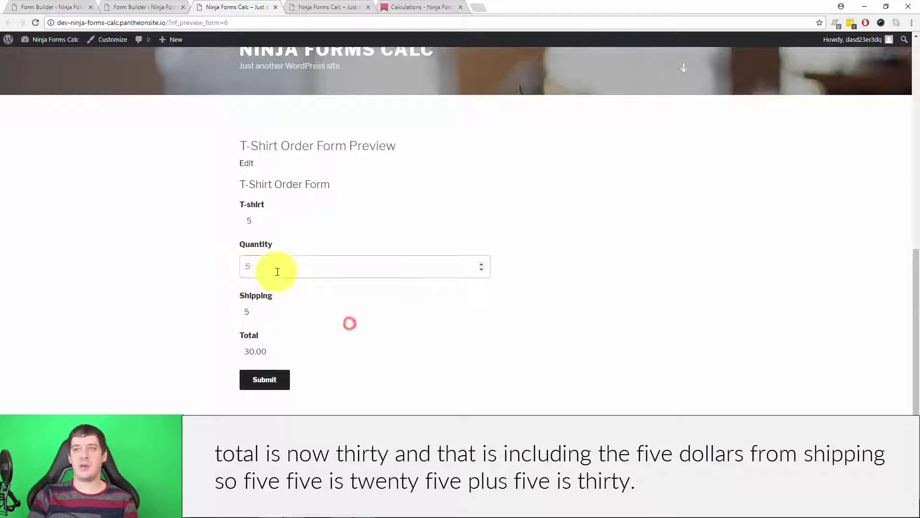
Step: Change the quantity to 10 so Total shows 55.00, then return to the builder
click(267, 267)
key(BackSpace)
text(10)
click(334, 315)
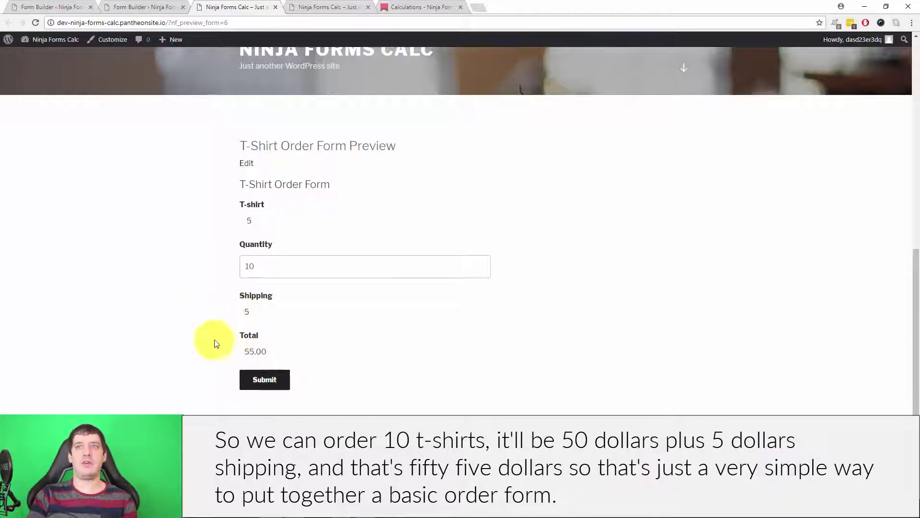
click(117, 6)
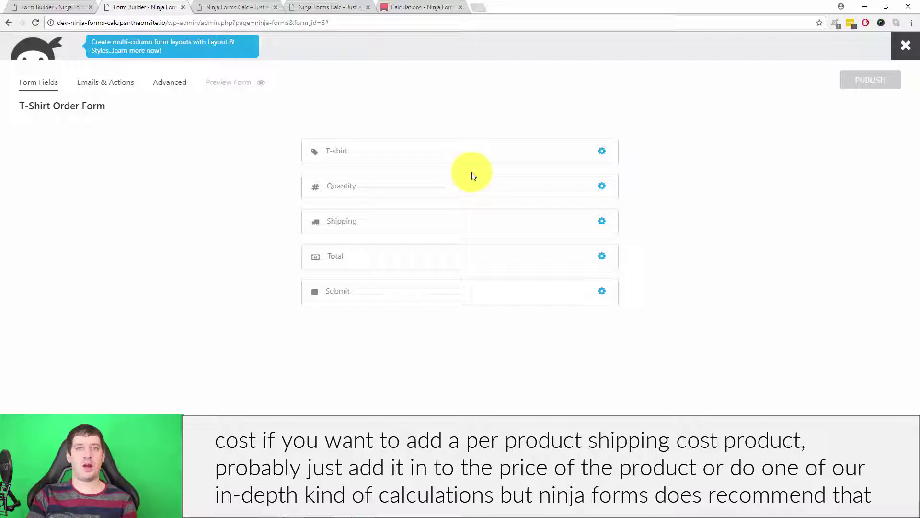
click(484, 150)
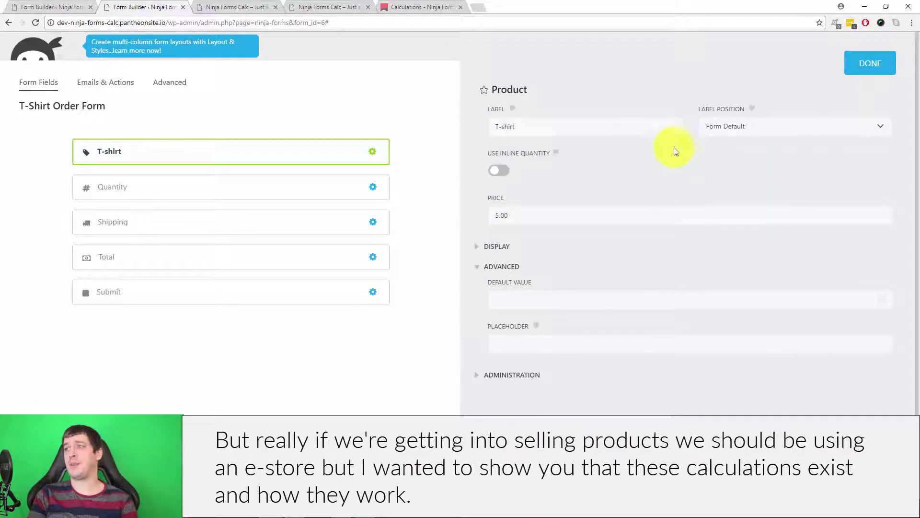
click(851, 75)
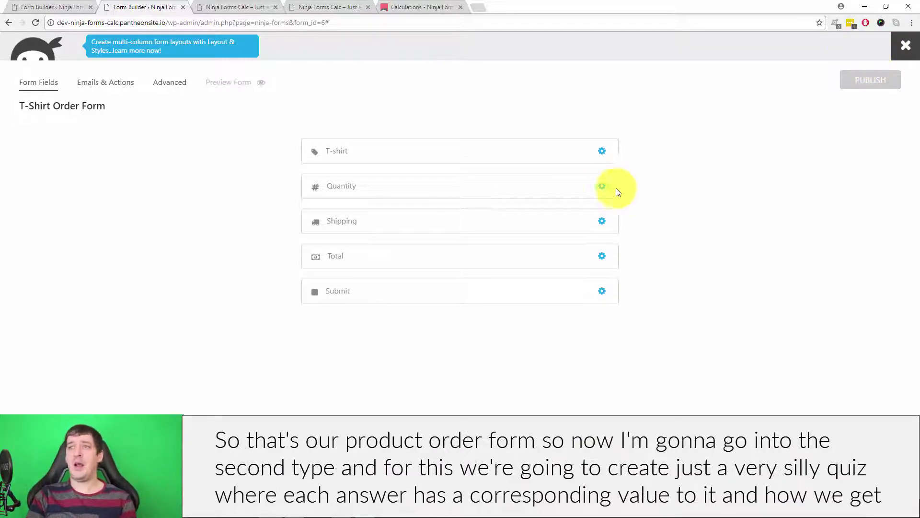
Step: Close the builder to the forms dashboard and start another new form
click(904, 44)
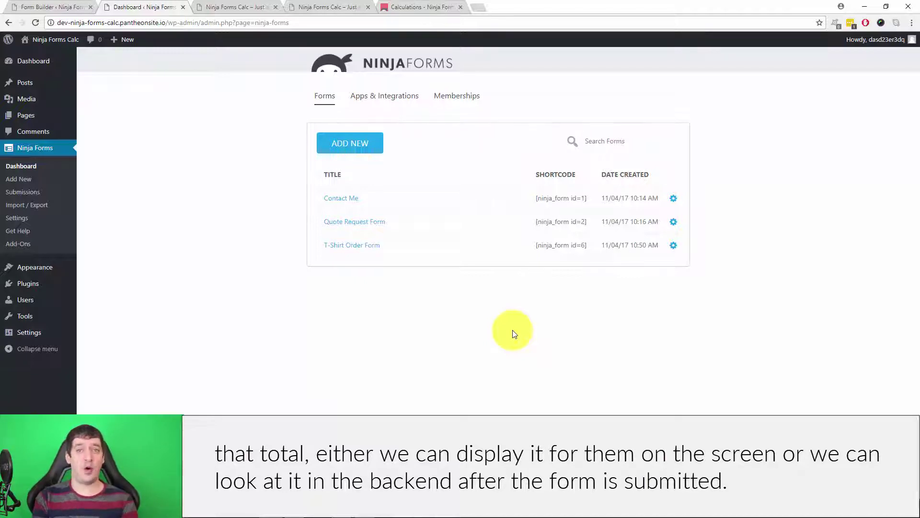
click(361, 142)
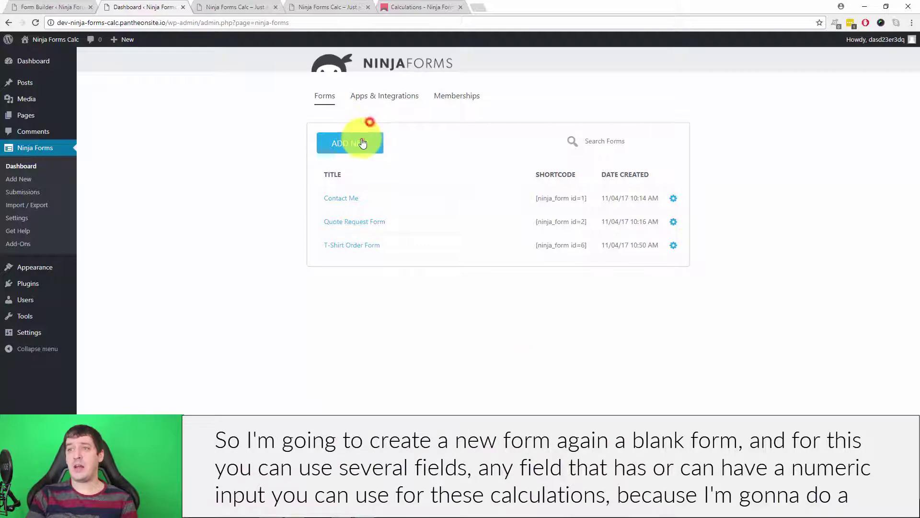
Step: Start the new form from blank and add a Select field
click(410, 199)
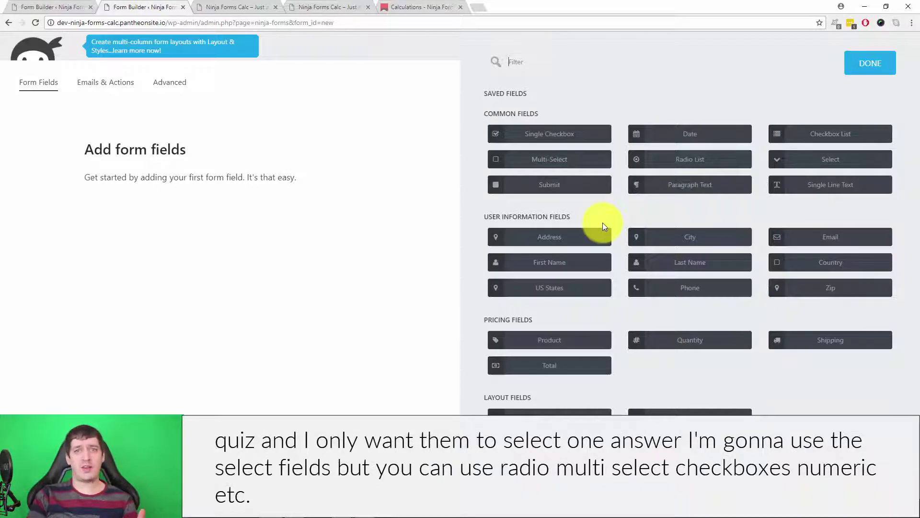
click(839, 159)
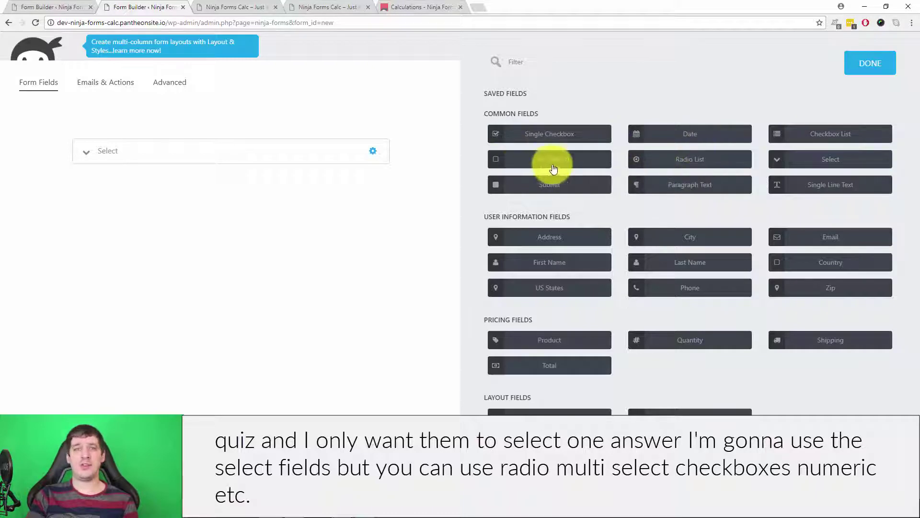
Step: Set the Select field's label to 'What is your favorite color?'
click(203, 153)
double_click(556, 127)
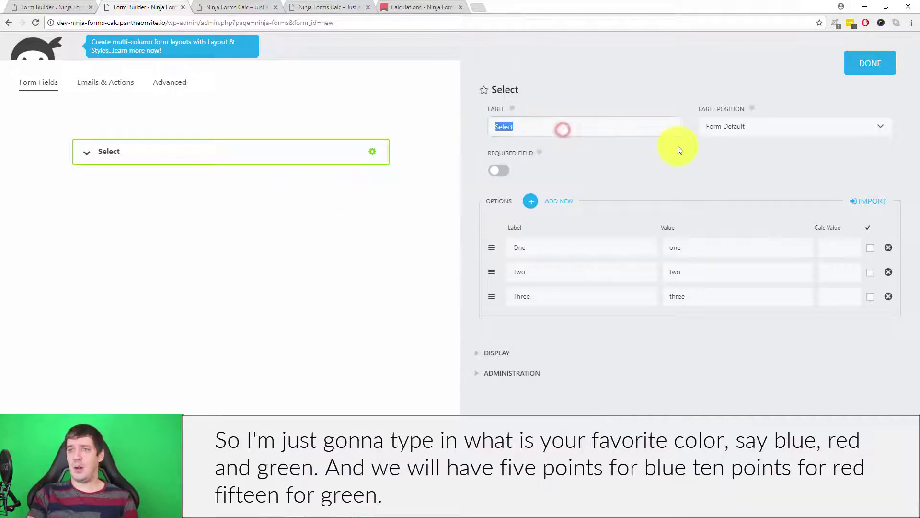
text(What is yo)
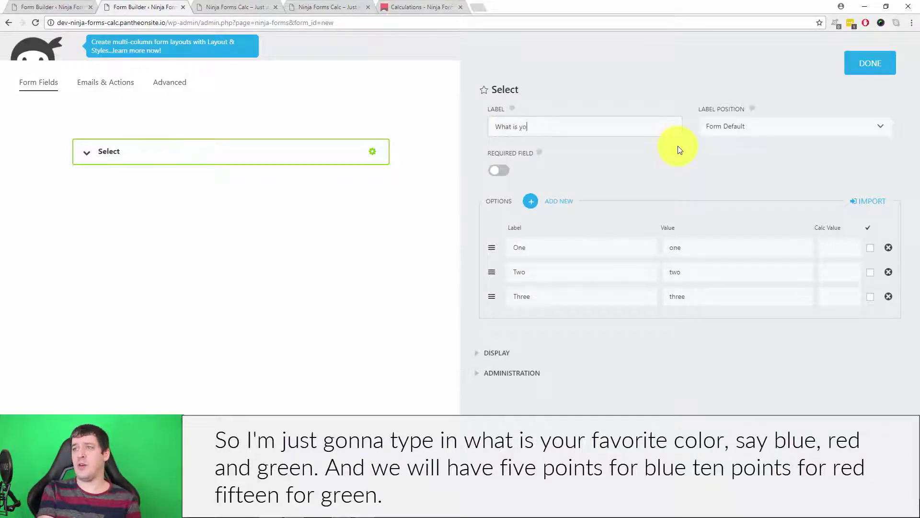
text(ur favorite color?)
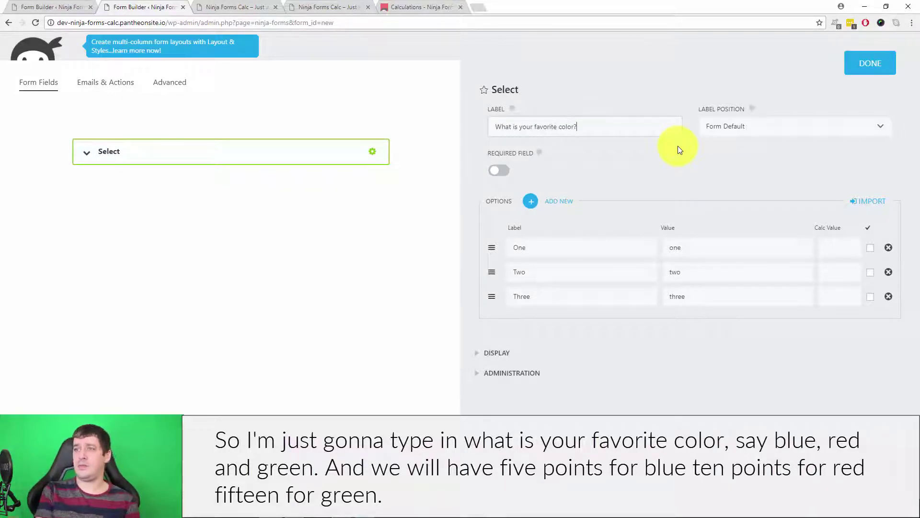
Step: Rename the three options to Blue, Red and Green
drag(533, 250, 481, 247)
text(Blue)
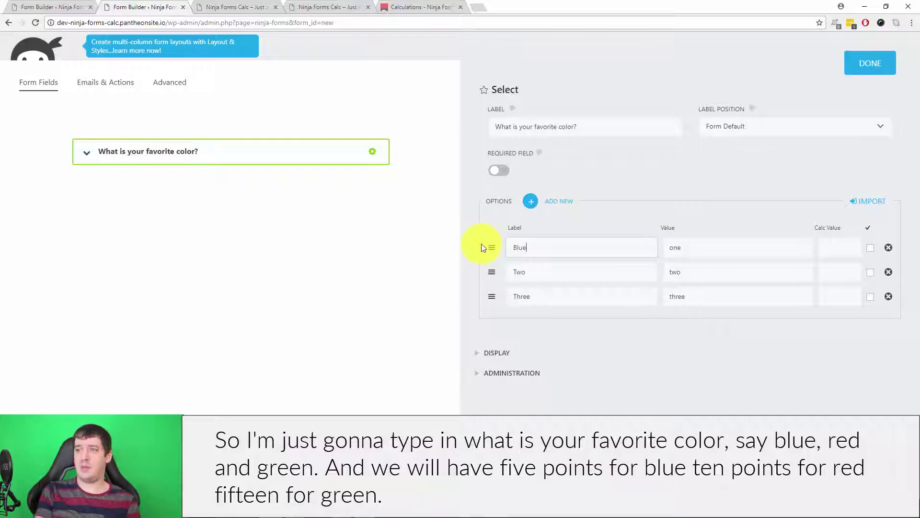
drag(534, 271, 490, 270)
text(Red)
key(Tab)
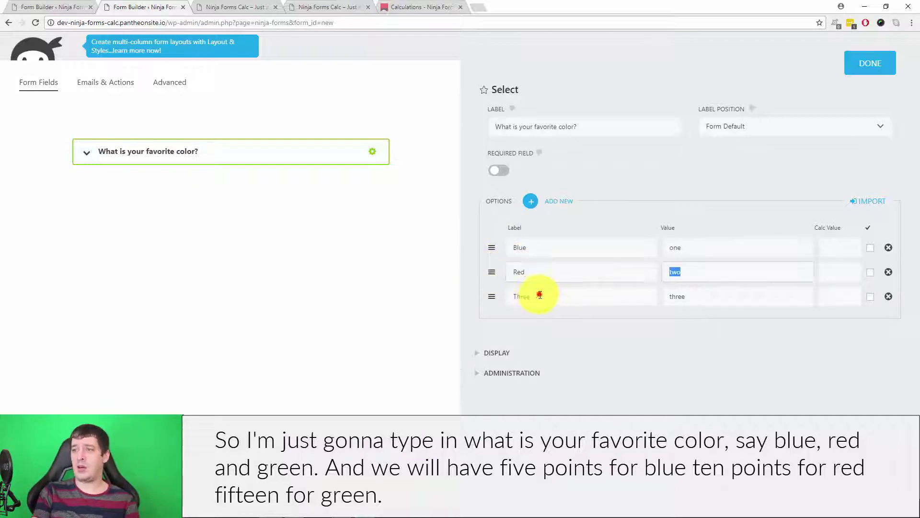
drag(550, 294, 463, 290)
text(Green)
key(Tab)
Step: Give Blue, Red and Green calc values of 5, 10 and 15
click(772, 245)
click(824, 246)
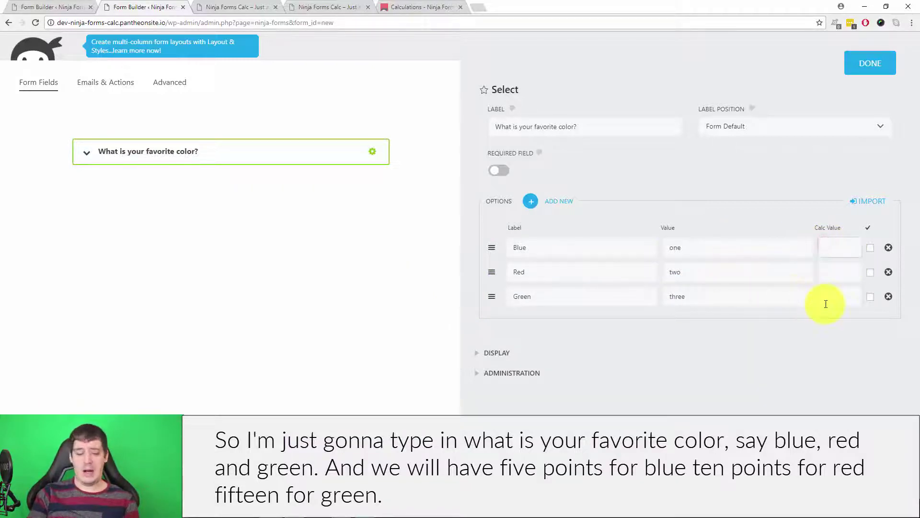
click(832, 273)
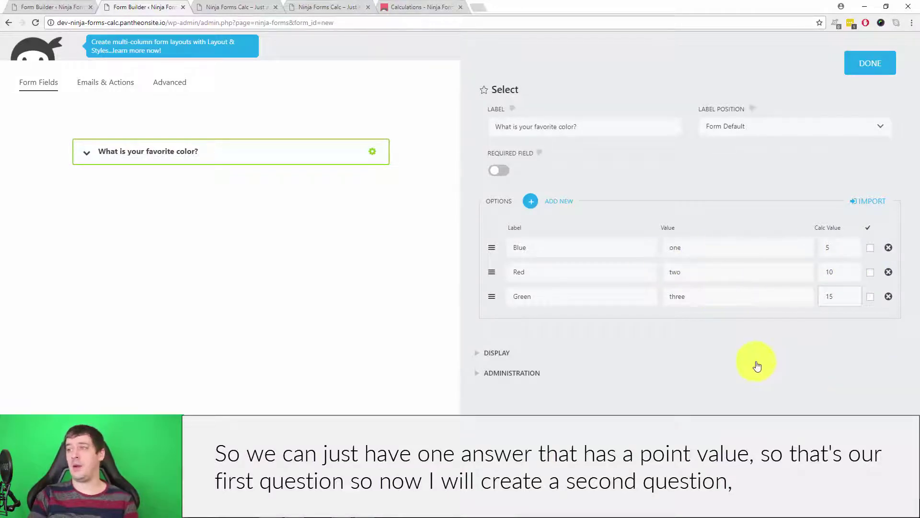
click(867, 61)
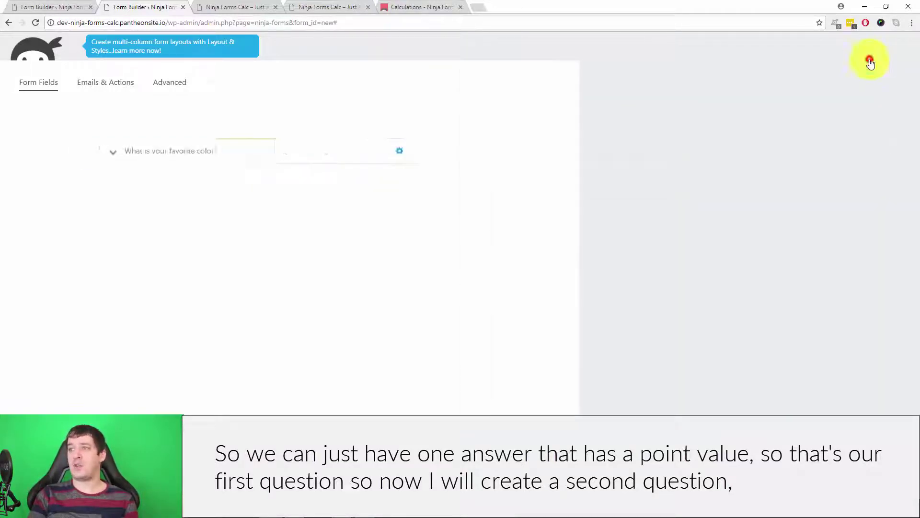
Step: Add a second Select question, 'What color is your aura?', with options Red, Blue and Green
click(903, 498)
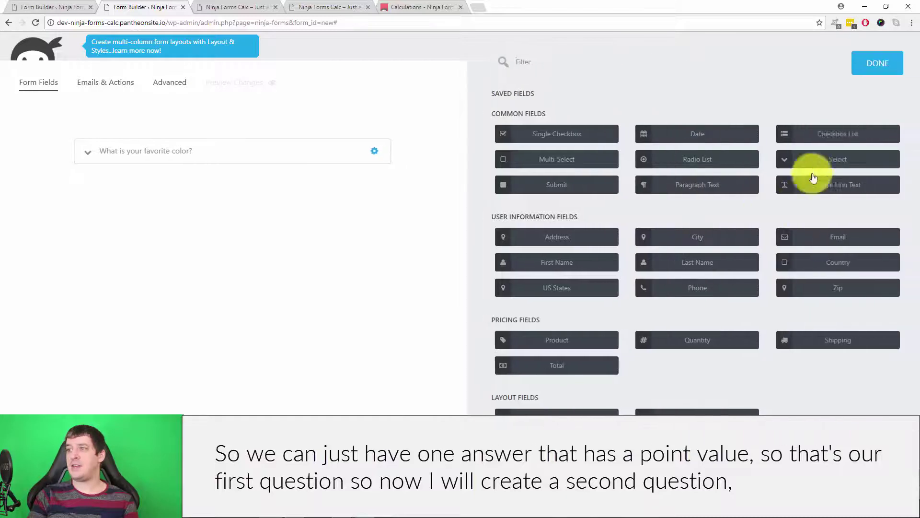
click(832, 154)
click(189, 179)
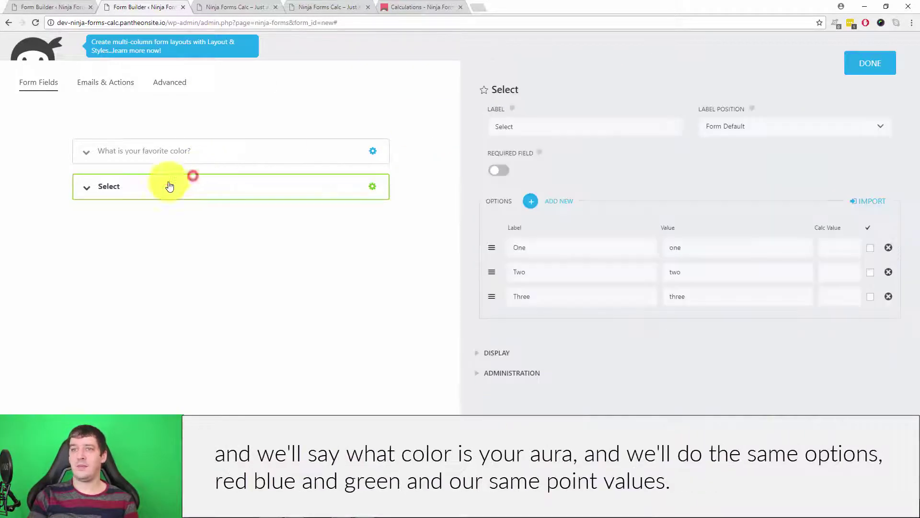
drag(582, 124, 367, 118)
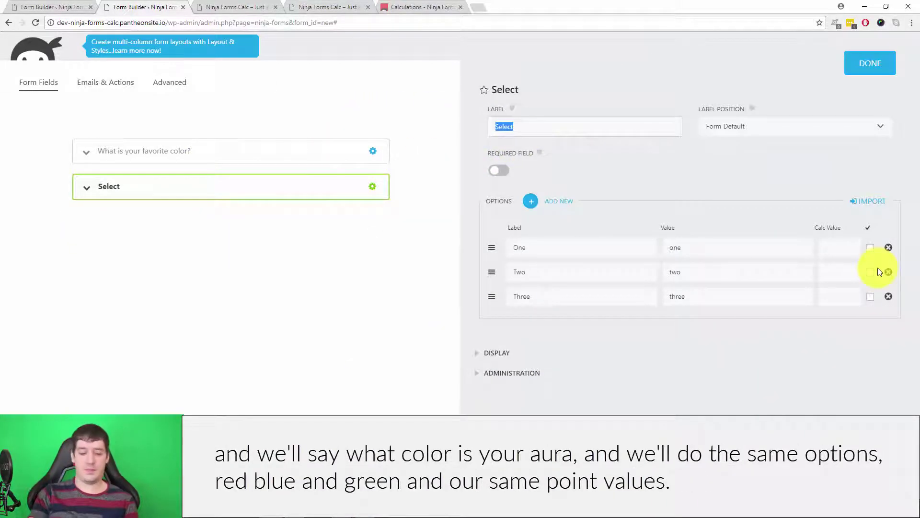
text(Wh)
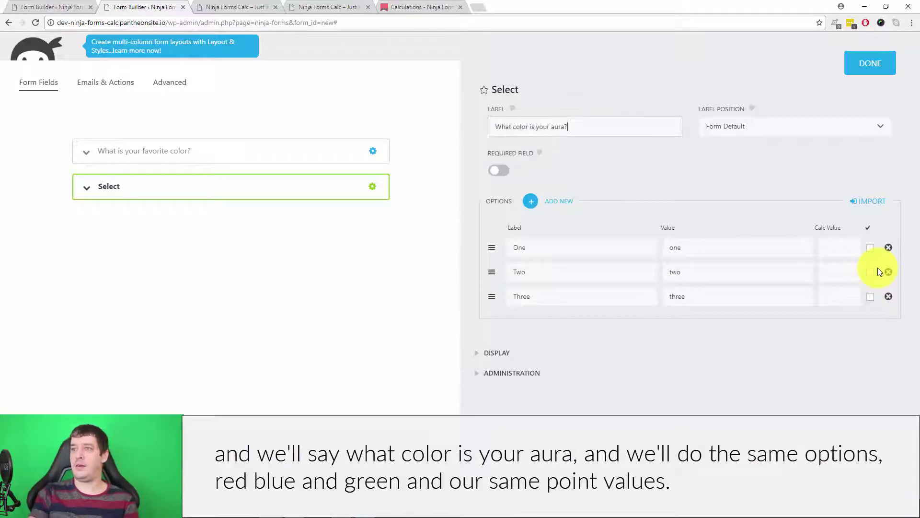
drag(550, 249, 509, 266)
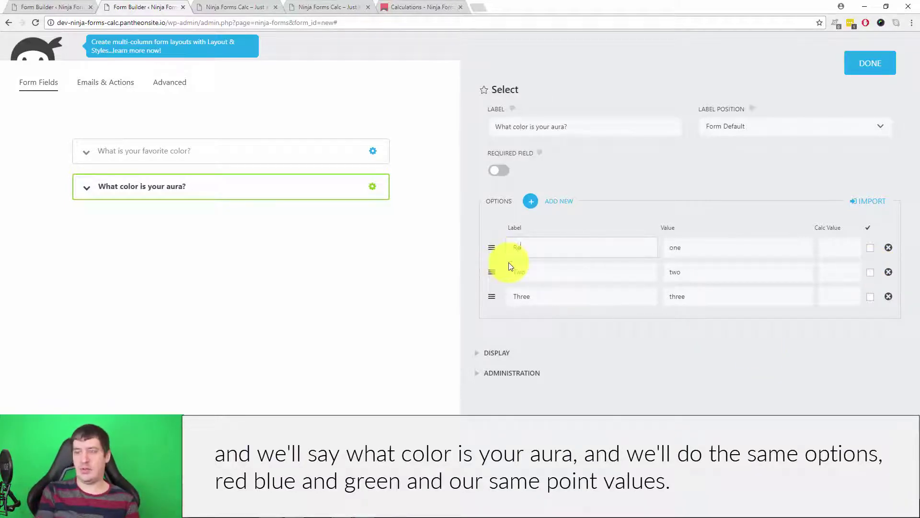
drag(564, 268, 498, 272)
text(Blue)
drag(558, 294, 483, 293)
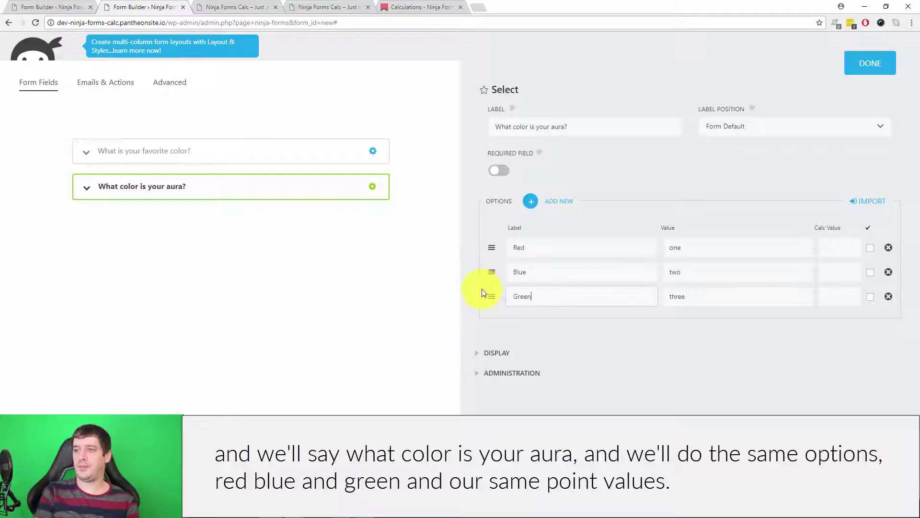
key(Tab)
Step: Give the Red, Blue and Green options calc values 5, 10 and 15, then close the field
click(827, 246)
text(5)
click(830, 272)
text(10)
click(832, 290)
text(15)
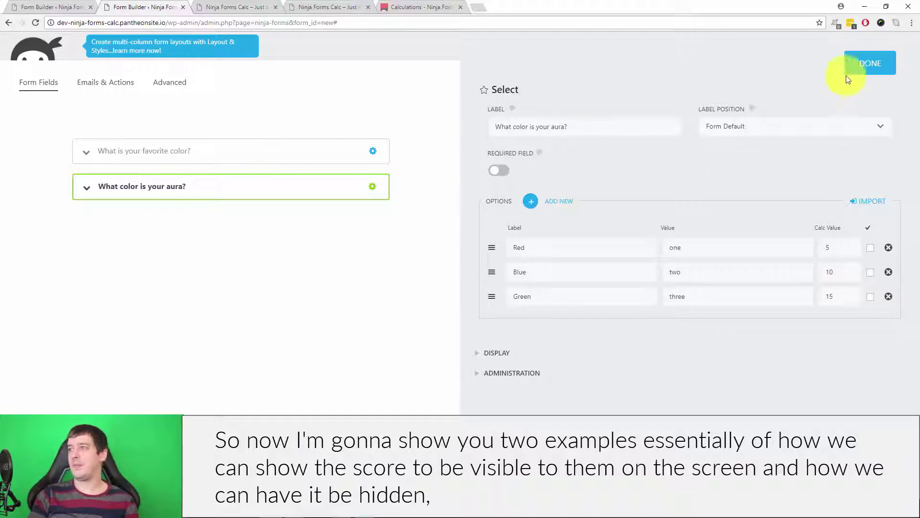
click(868, 59)
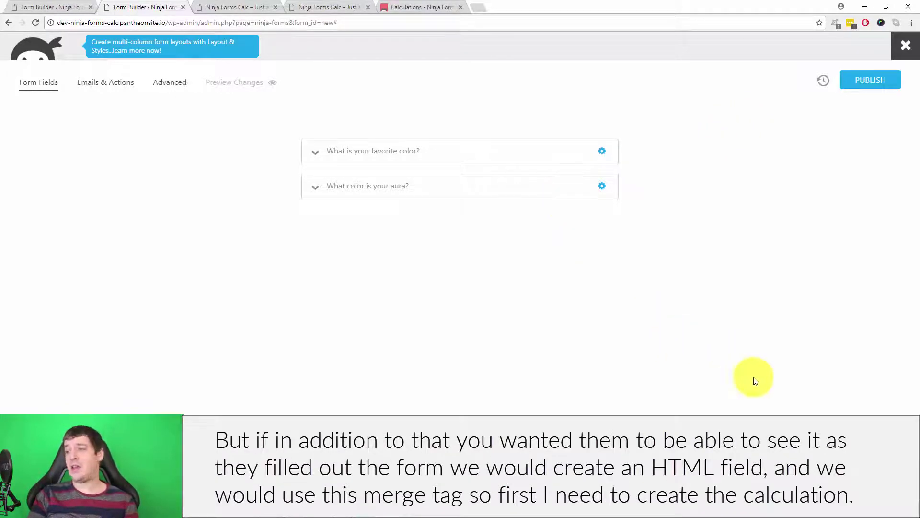
Step: Add an HTML field labelled 'Your Score' below the aura question, then show Advanced settings
click(894, 493)
scroll(729, 337, down, 1)
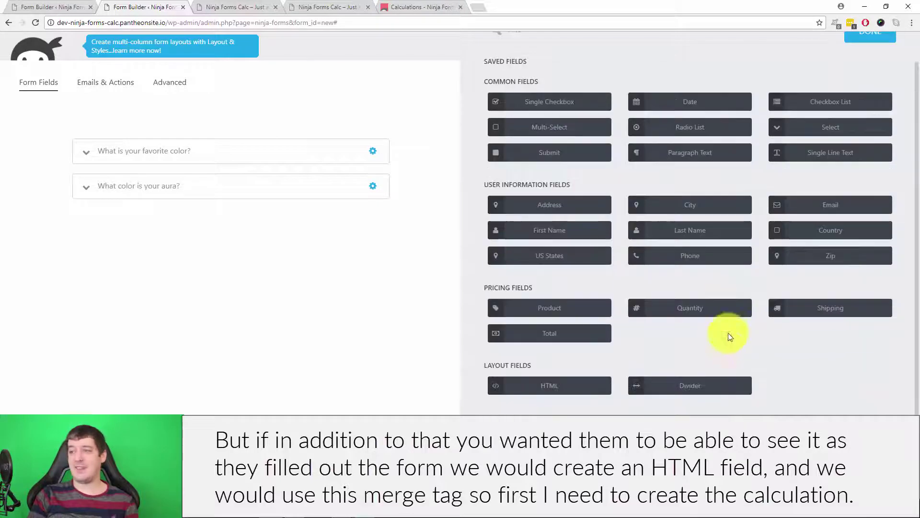
click(550, 386)
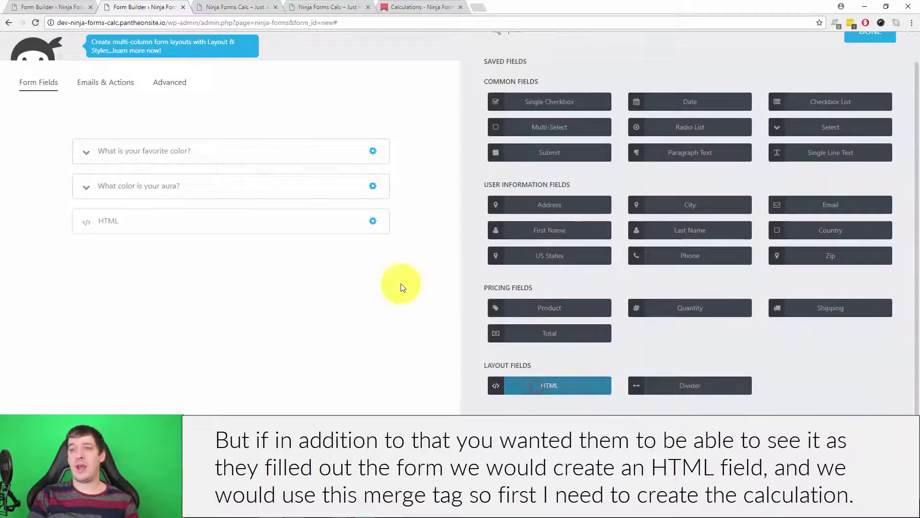
click(232, 221)
double_click(536, 123)
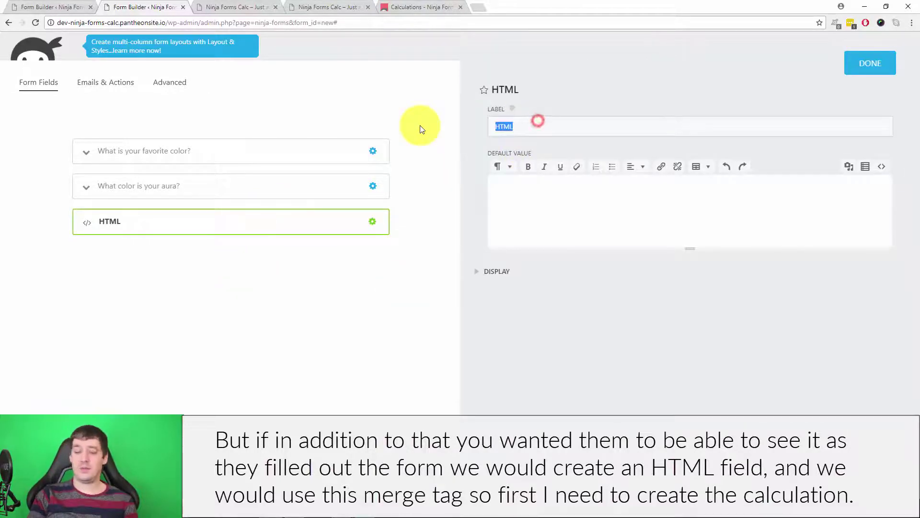
text(Your Score)
click(556, 218)
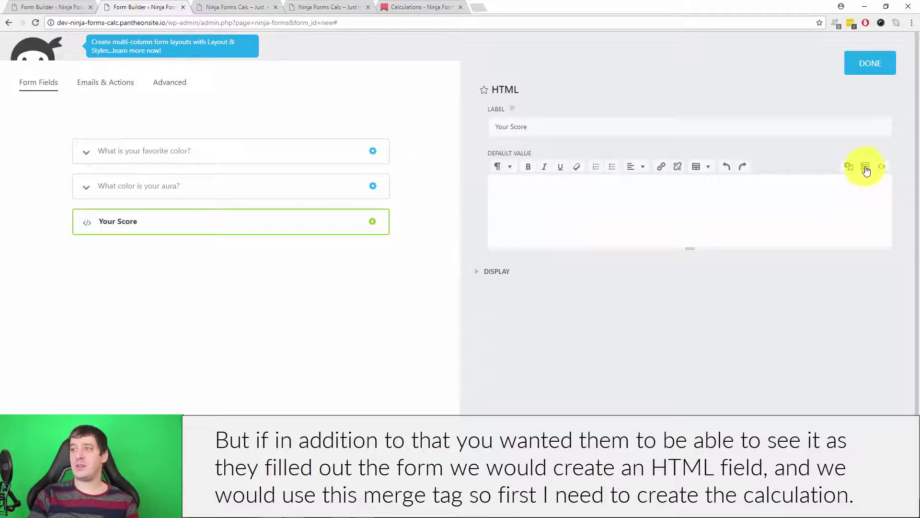
click(871, 63)
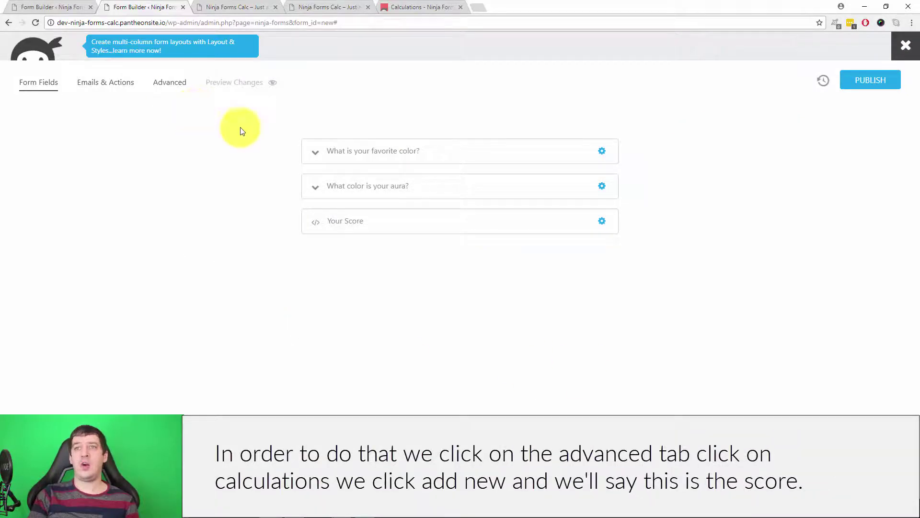
click(172, 82)
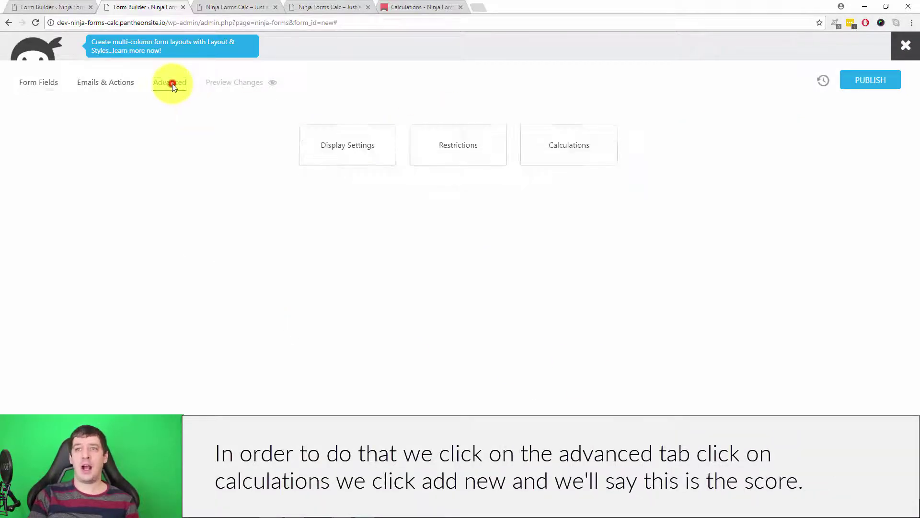
Step: Create a calculation named Score that adds the favorite color and aura answer merge tags
click(563, 153)
click(501, 92)
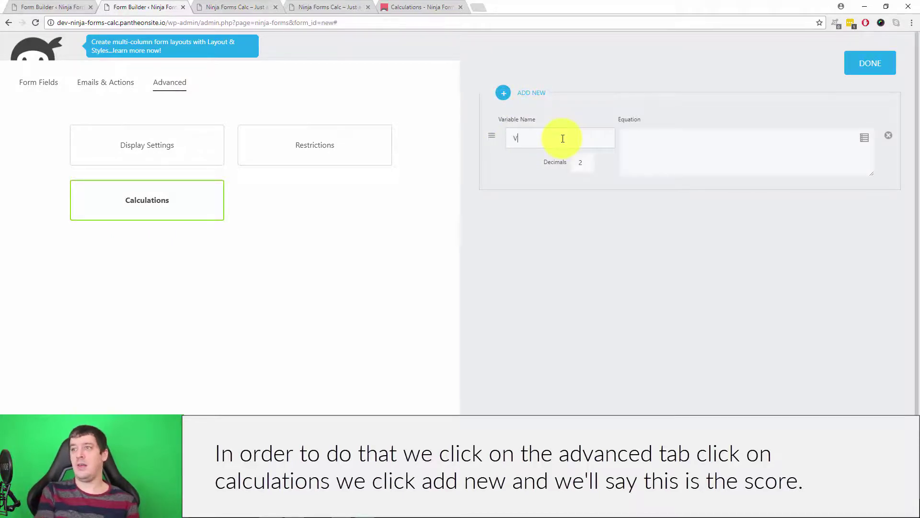
click(655, 146)
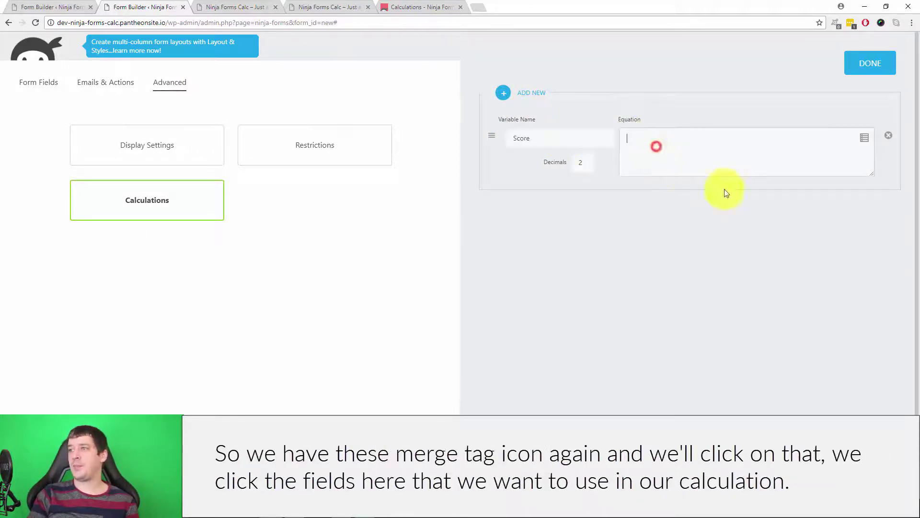
click(864, 138)
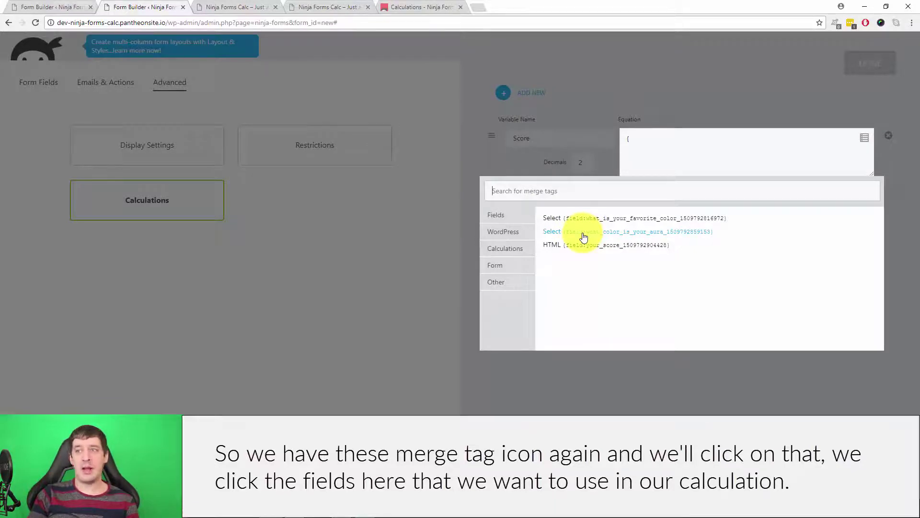
click(667, 217)
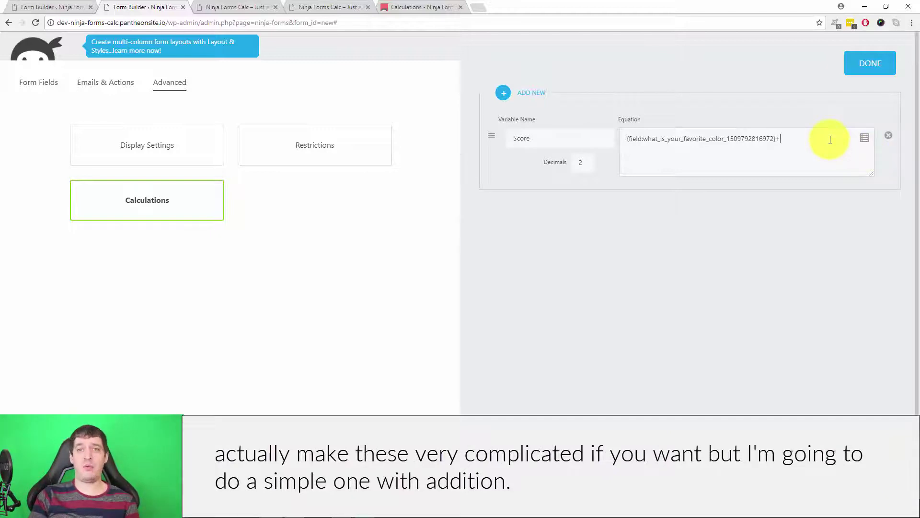
click(865, 137)
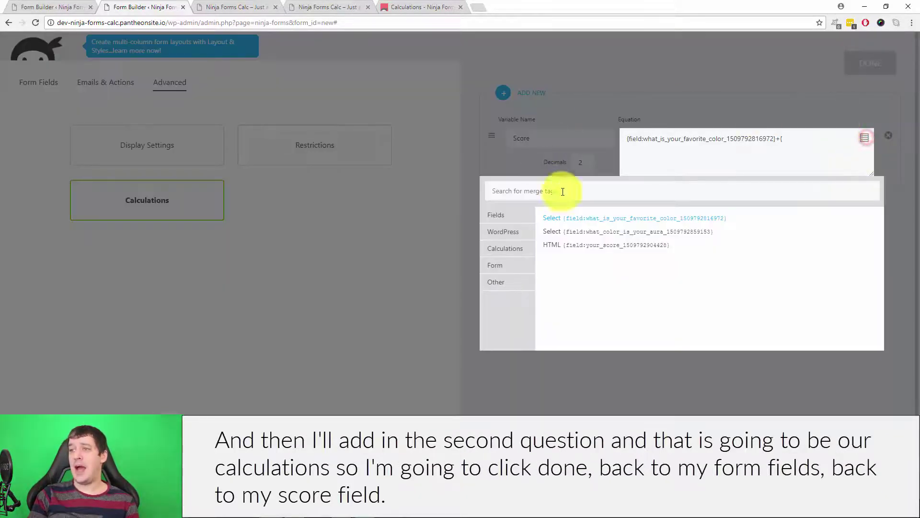
click(624, 233)
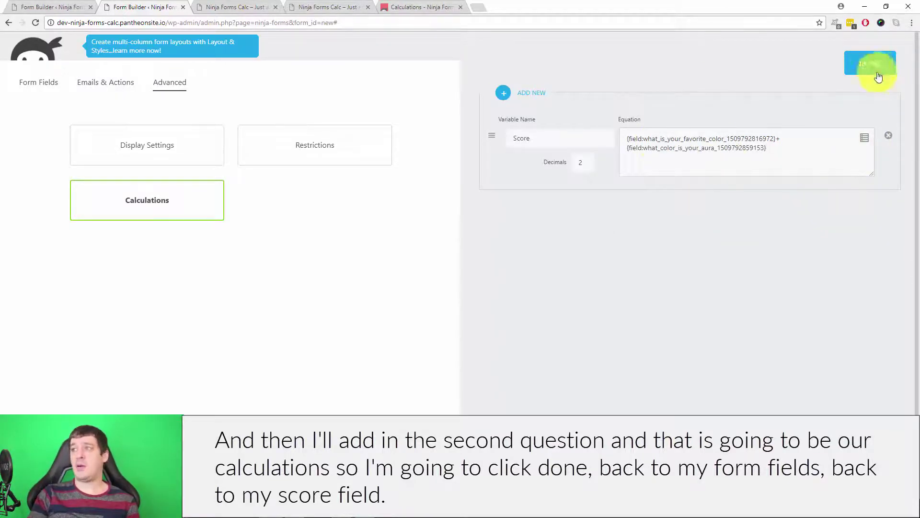
click(879, 63)
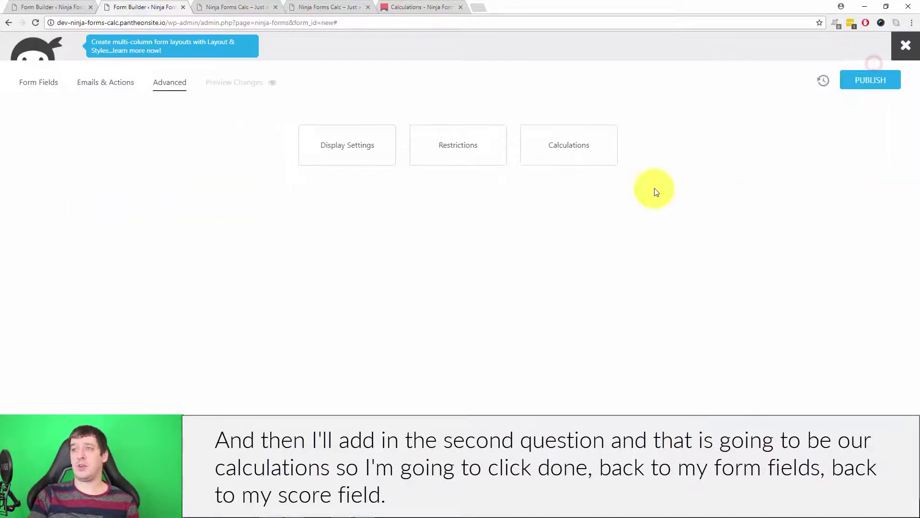
Step: Set the Your Score HTML field's content to the {calc:Score} merge tag
click(15, 94)
click(390, 220)
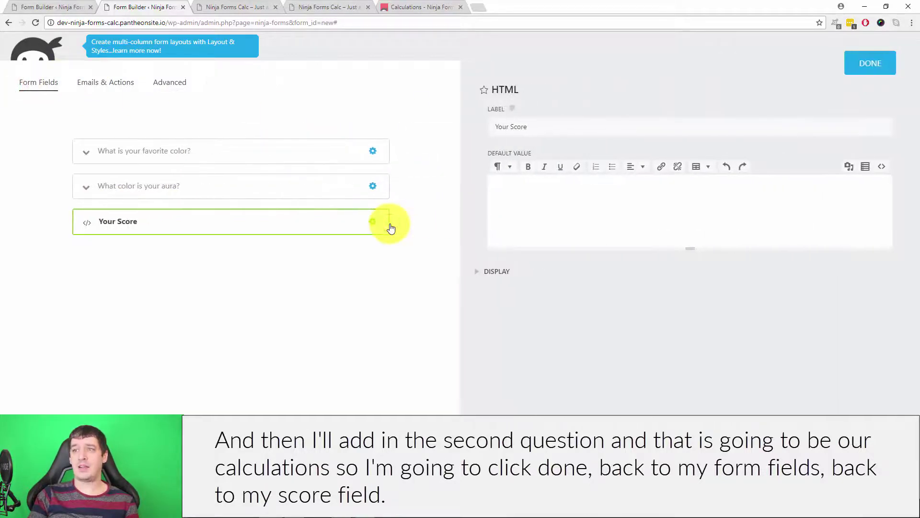
click(551, 204)
click(868, 169)
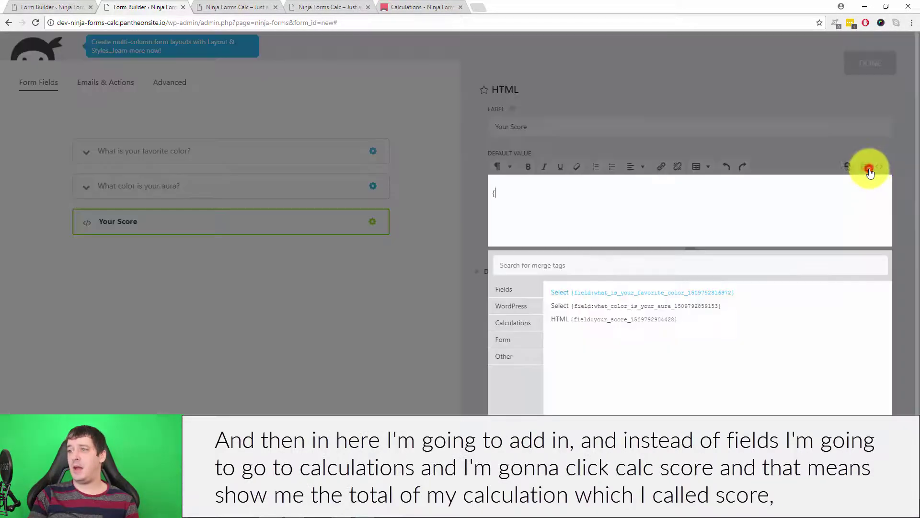
click(513, 321)
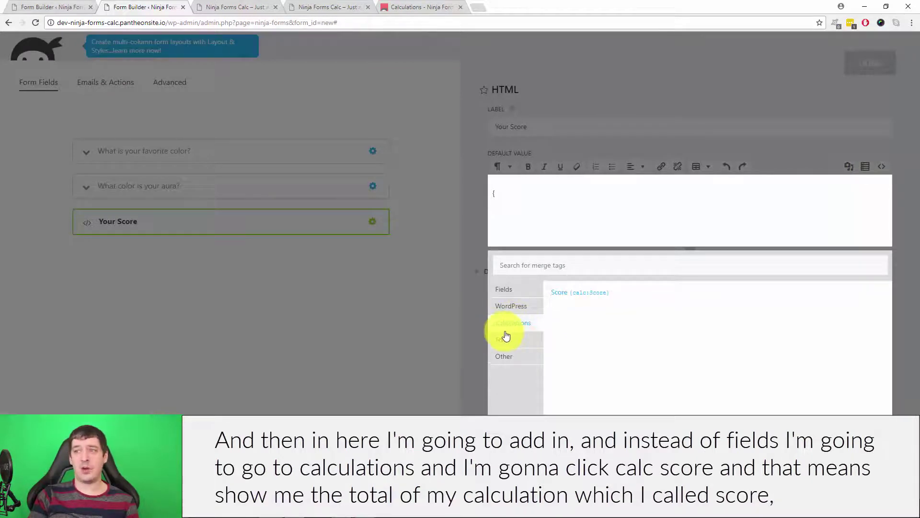
click(586, 291)
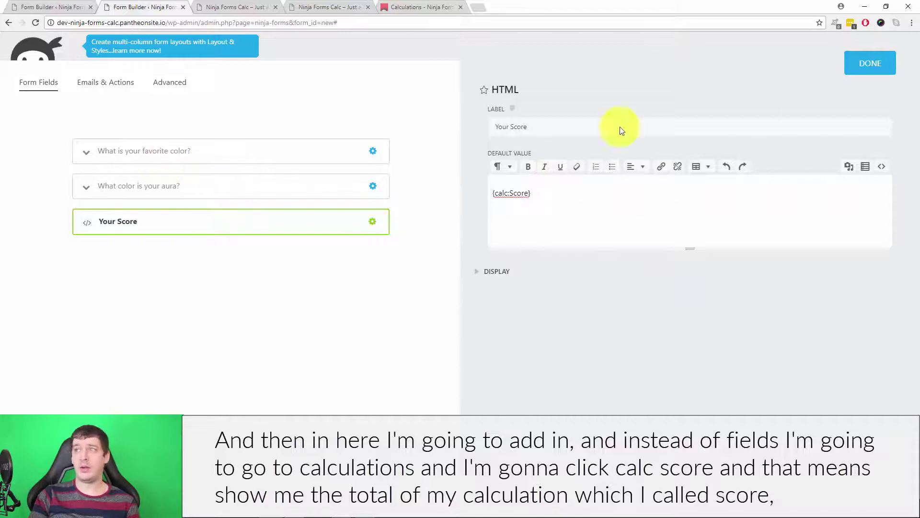
click(867, 66)
Step: Preview the form in a new tab, then recheck the Score calculation's name under Advanced
click(239, 85)
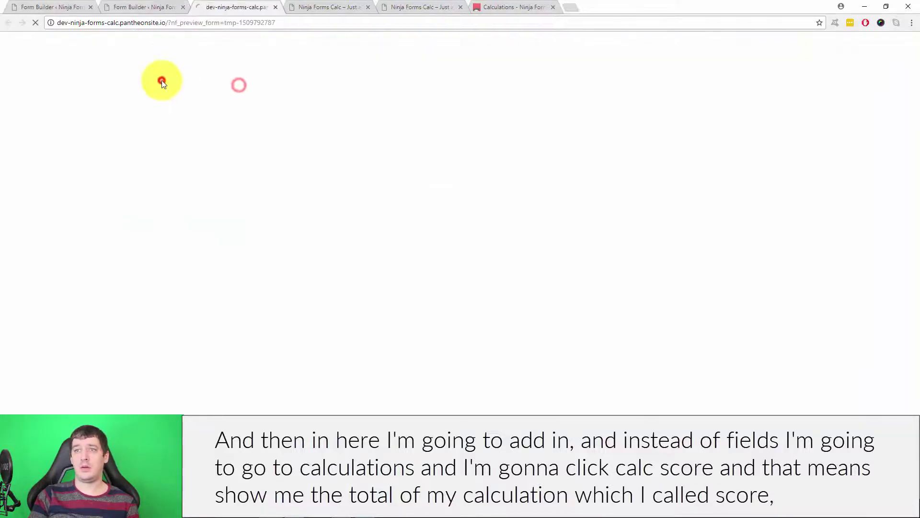
click(129, 7)
click(181, 85)
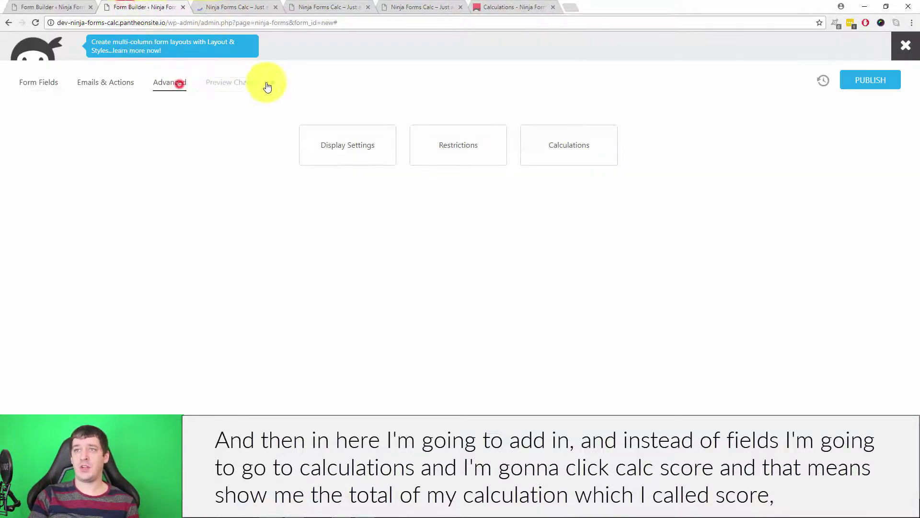
click(554, 158)
double_click(527, 138)
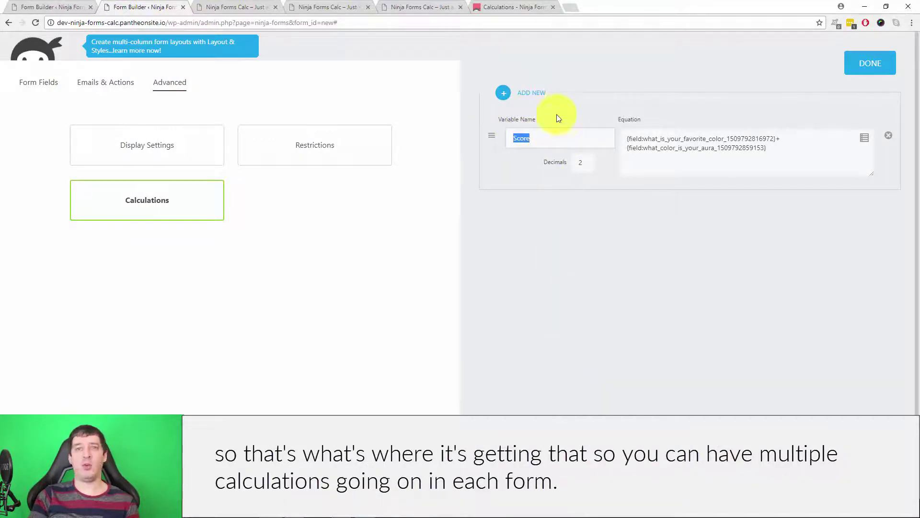
click(872, 64)
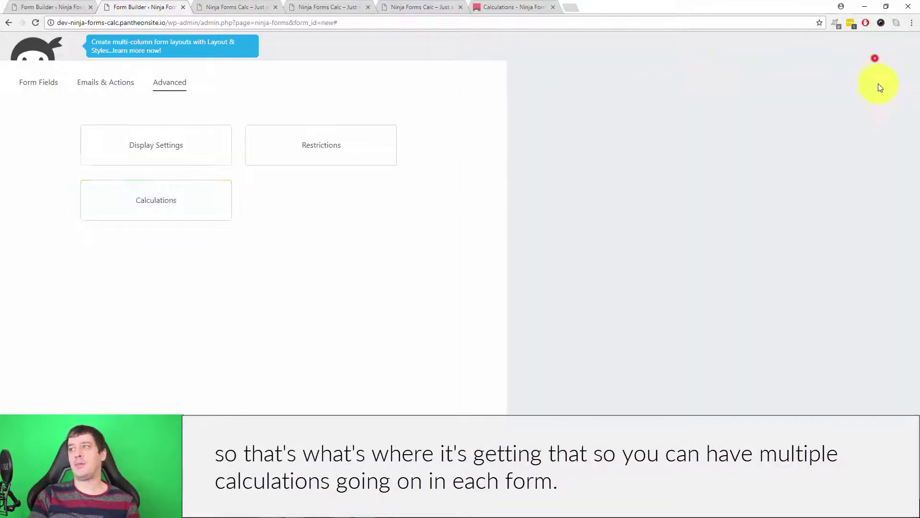
Step: Publish the form with the title 'Simple Quiz' and open its preview
click(29, 83)
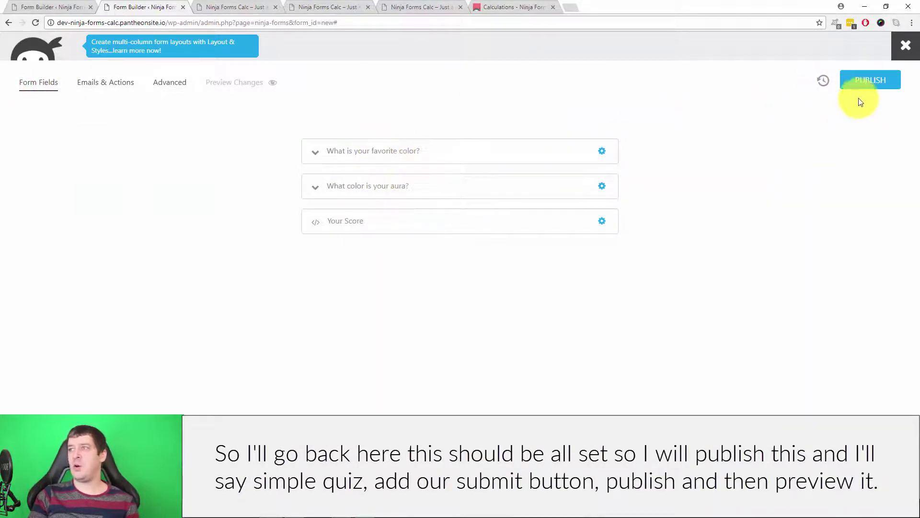
click(866, 83)
click(558, 104)
text(Simple Quiz)
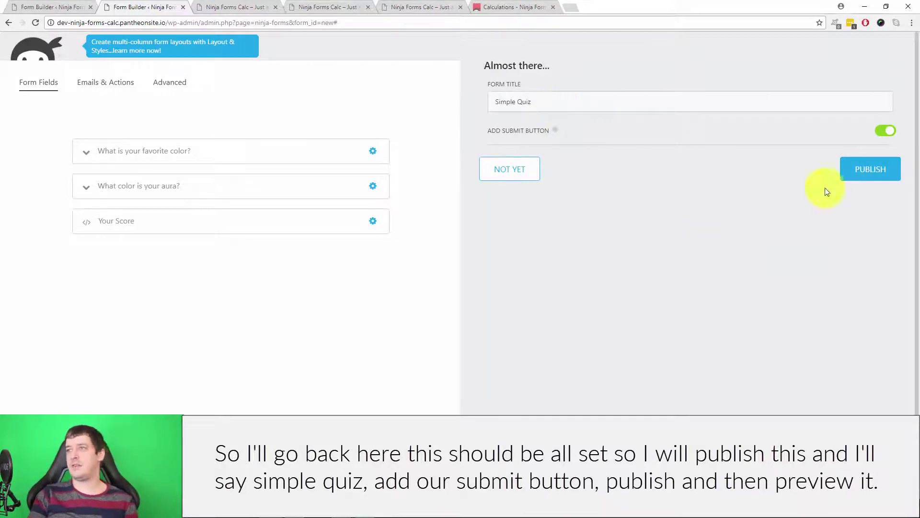
click(858, 169)
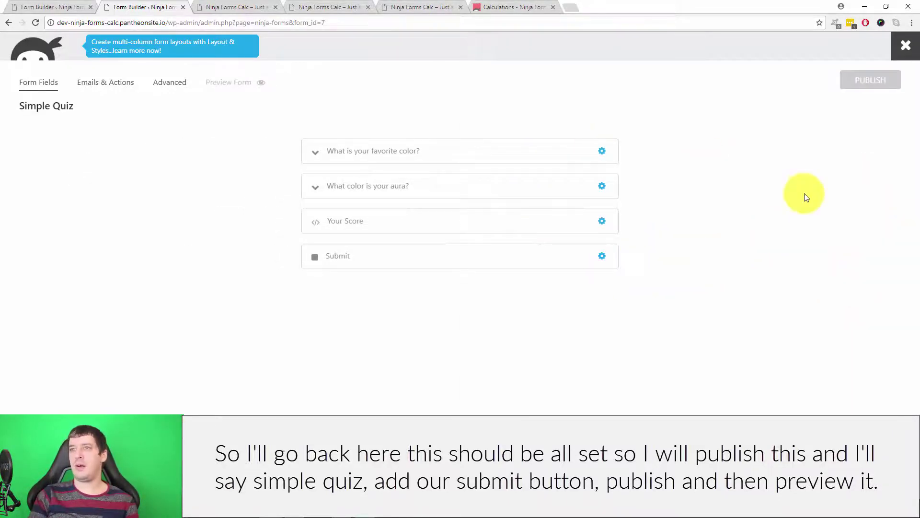
click(237, 88)
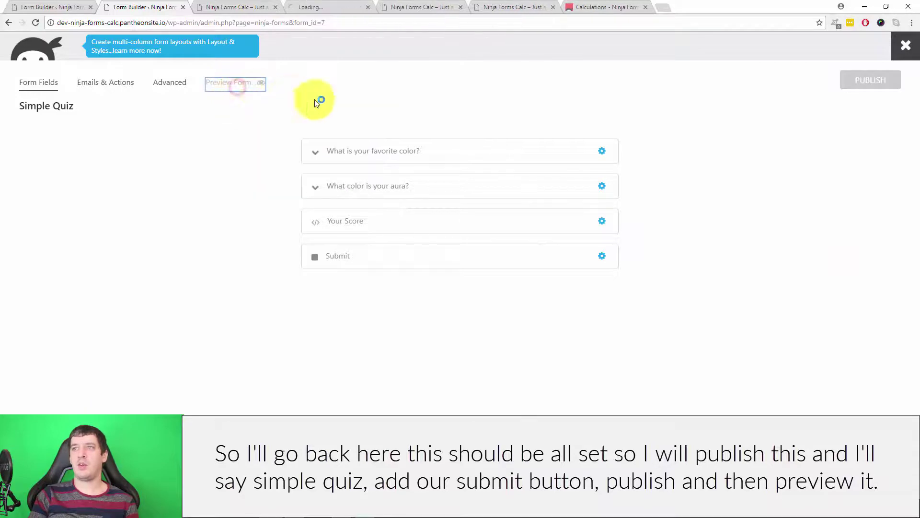
Step: On the quiz preview page, point out the current 10.00 total
click(337, 5)
click(274, 5)
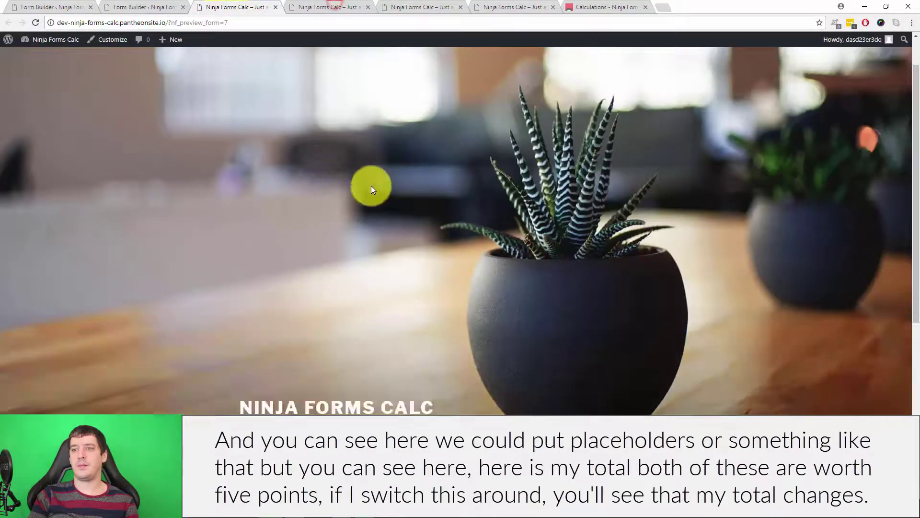
scroll(371, 188, down, 5)
double_click(242, 340)
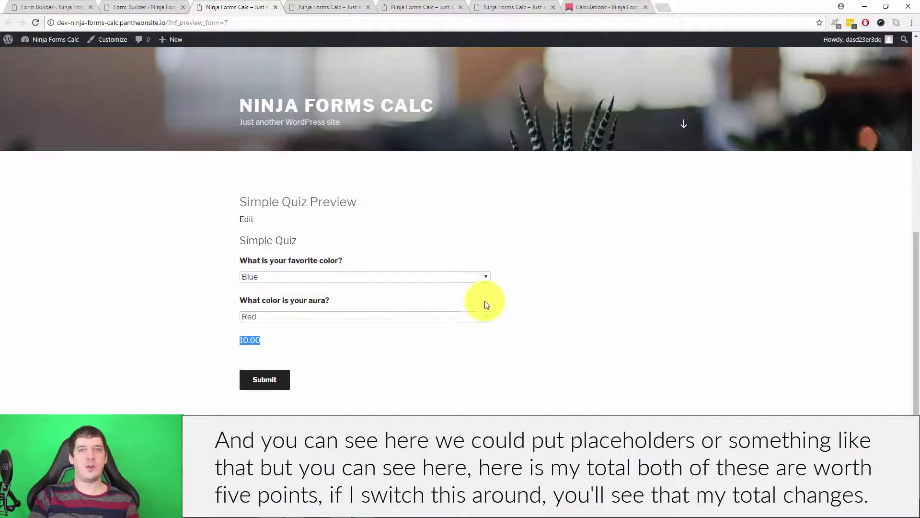
drag(236, 342, 271, 341)
click(400, 380)
Step: Try several Red, Green and Blue answer combinations to watch the total update
click(275, 280)
click(284, 293)
click(274, 317)
click(276, 344)
click(283, 277)
click(281, 293)
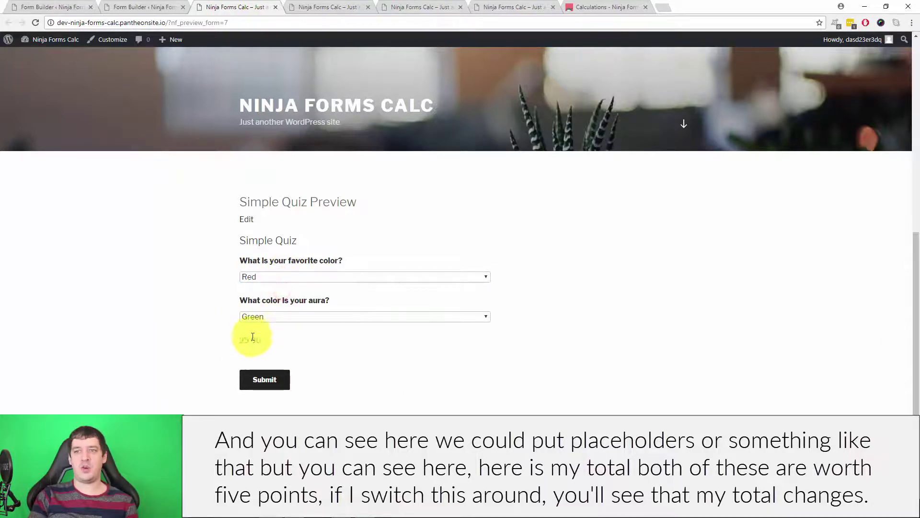
click(296, 315)
click(298, 337)
click(297, 317)
click(300, 326)
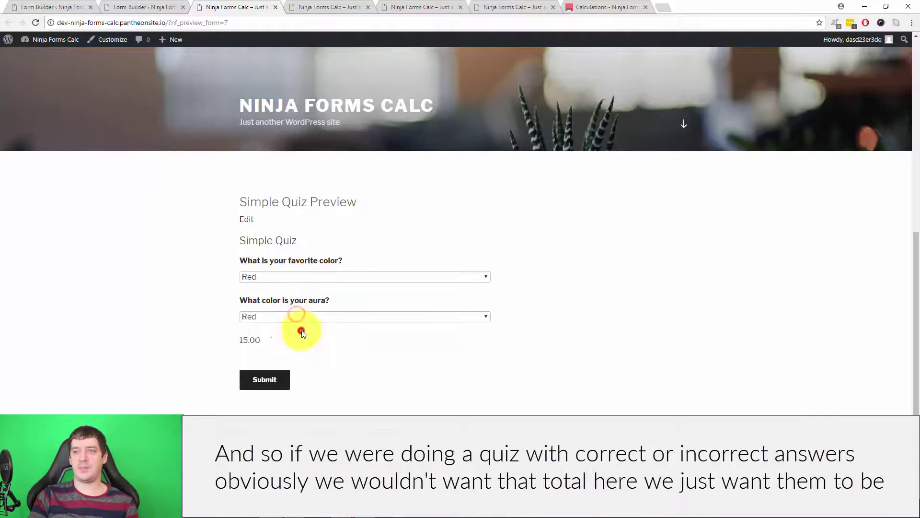
click(318, 277)
click(318, 289)
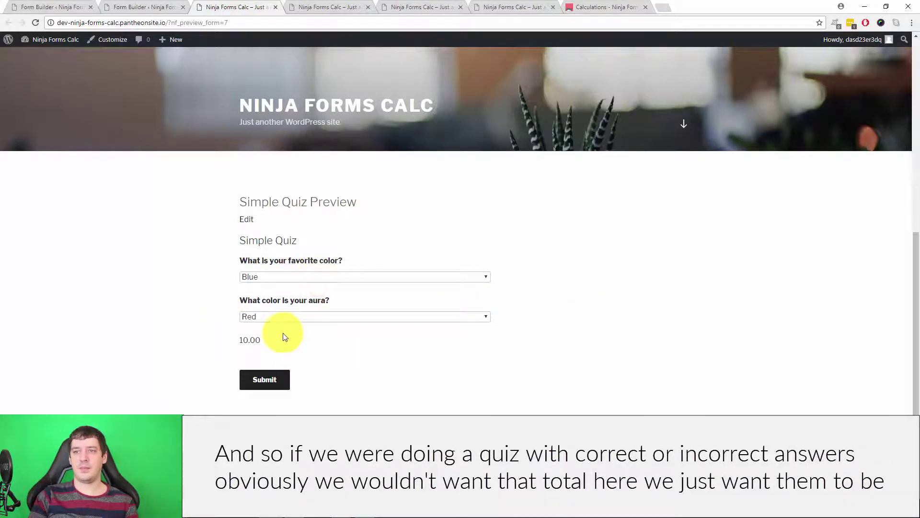
click(238, 340)
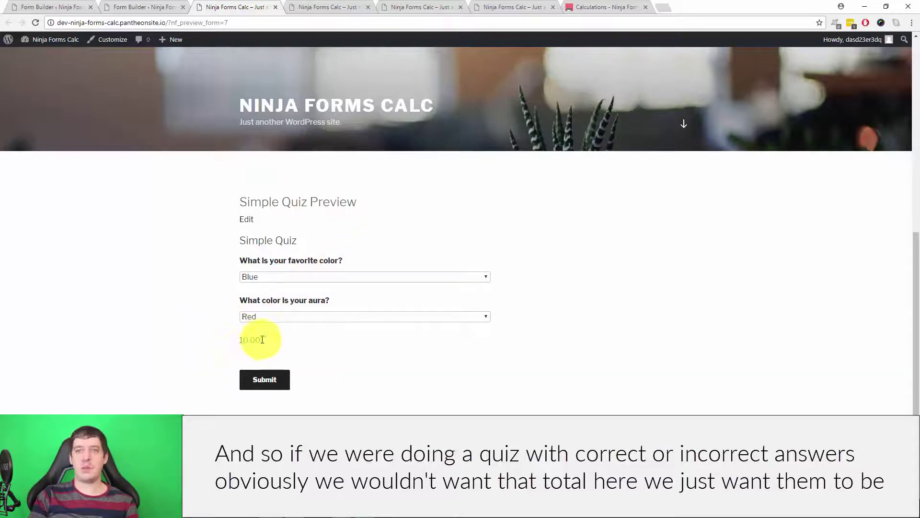
Step: Answer Green and Blue for a 25.00 total and submit the quiz
click(300, 276)
click(302, 309)
click(306, 316)
click(314, 336)
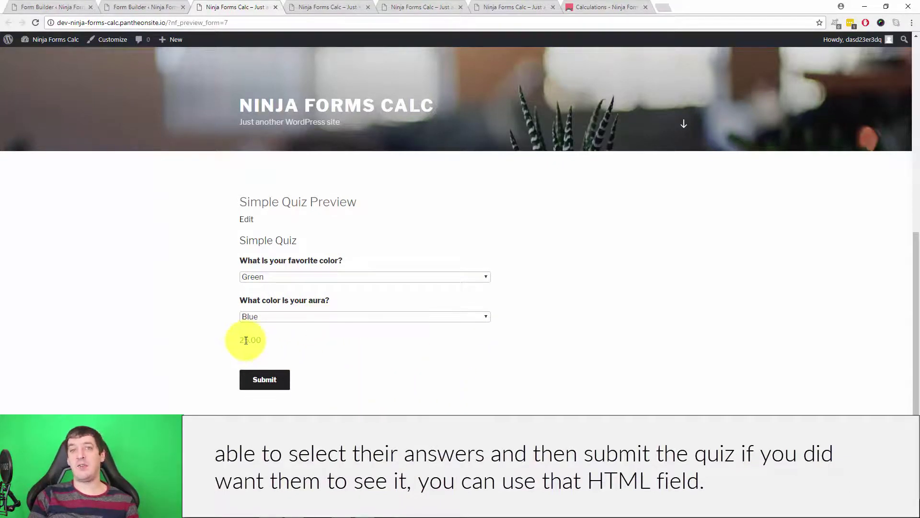
drag(232, 341, 282, 343)
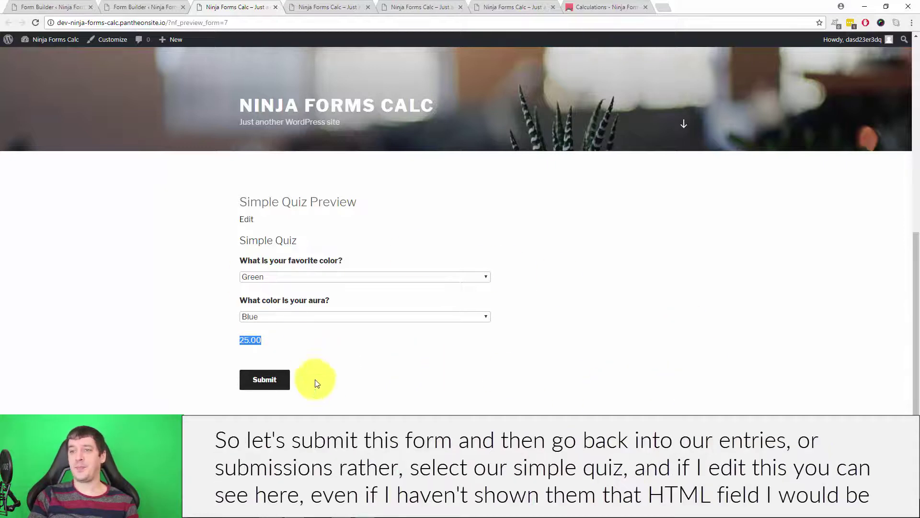
click(269, 386)
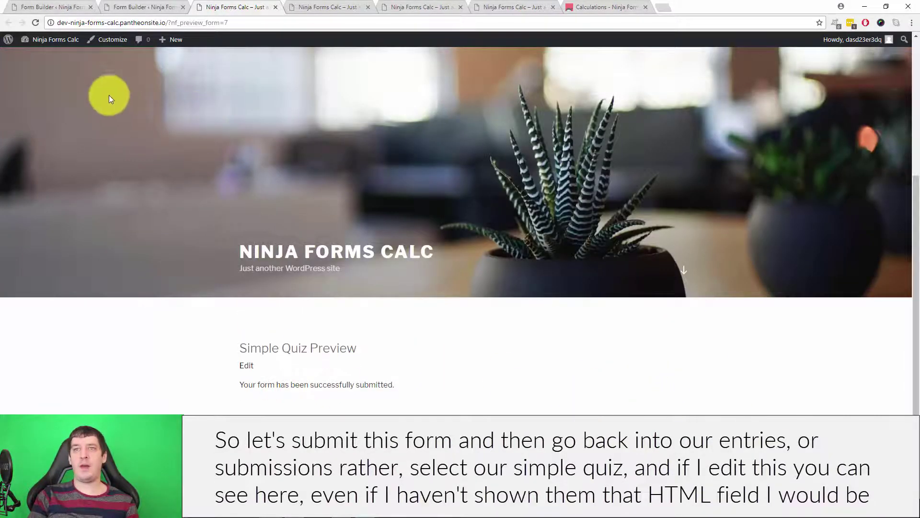
Step: Filter Submissions to Simple Quiz, edit submission 1, and highlight its Score = 25.00 result
click(45, 56)
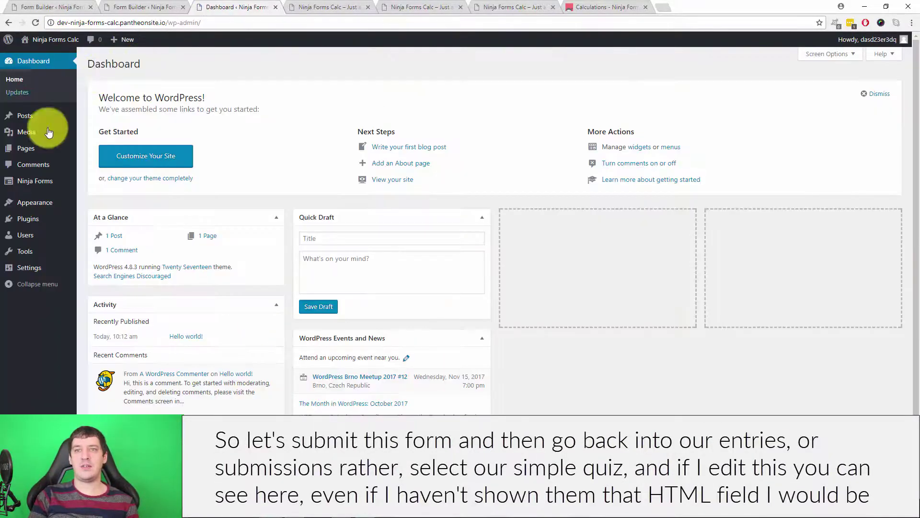
click(91, 208)
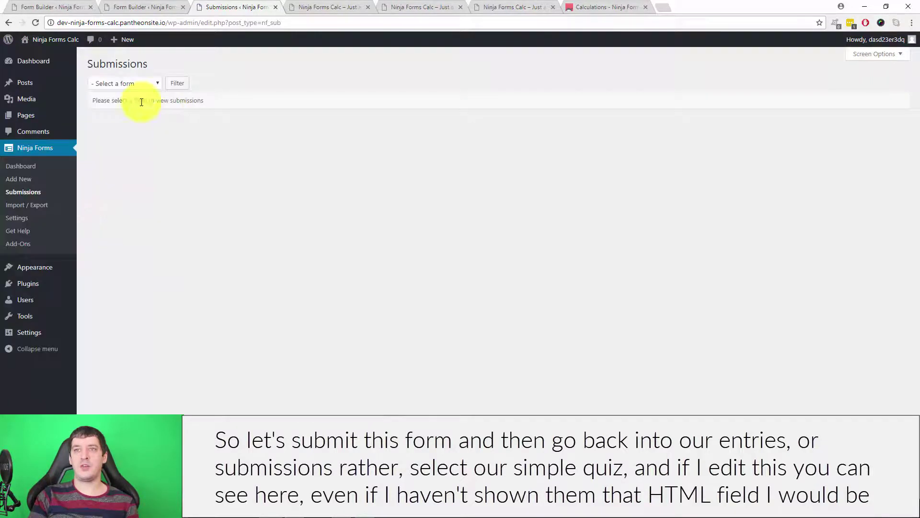
click(140, 83)
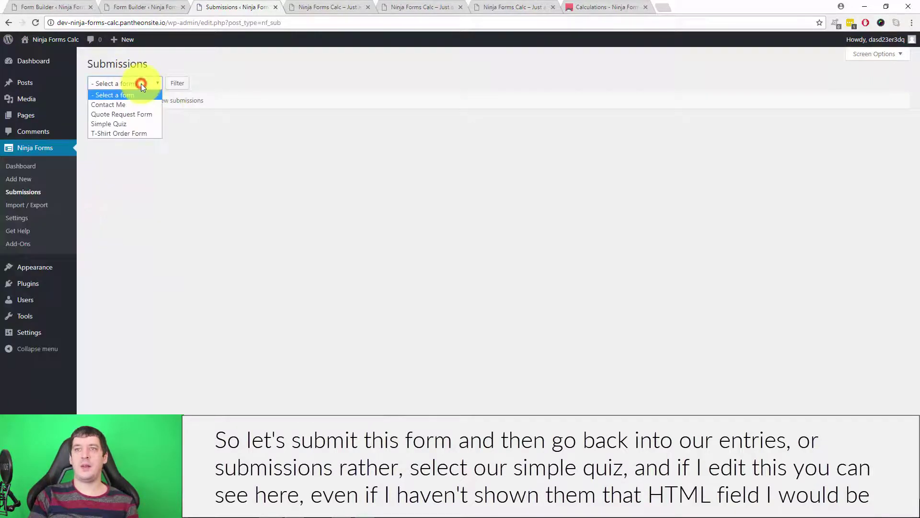
click(125, 124)
click(178, 83)
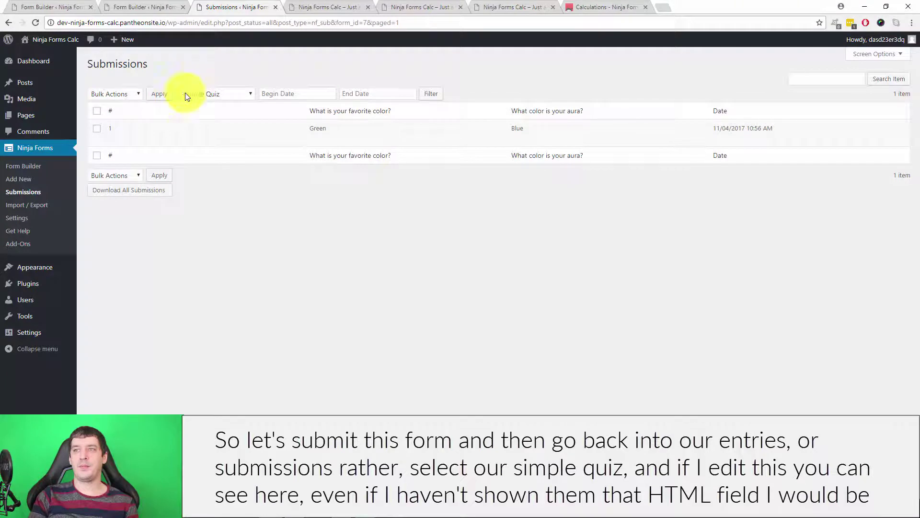
click(112, 140)
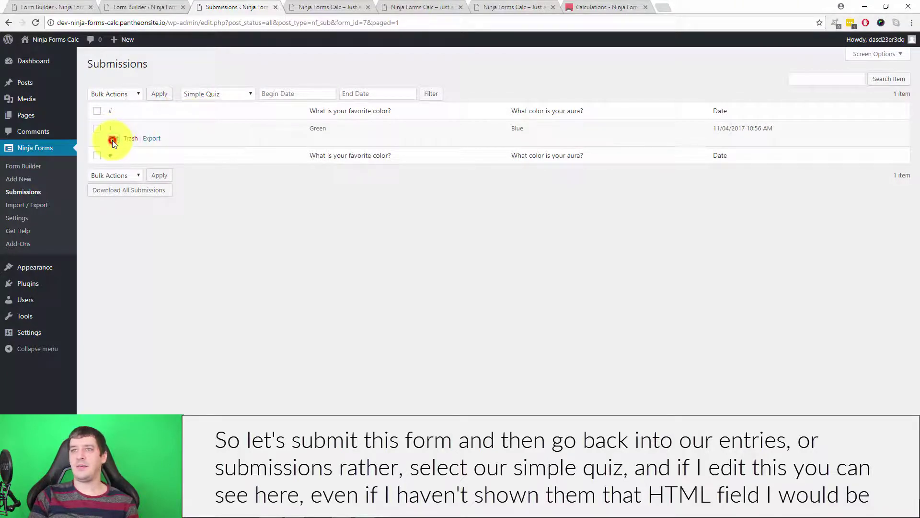
drag(781, 268, 823, 272)
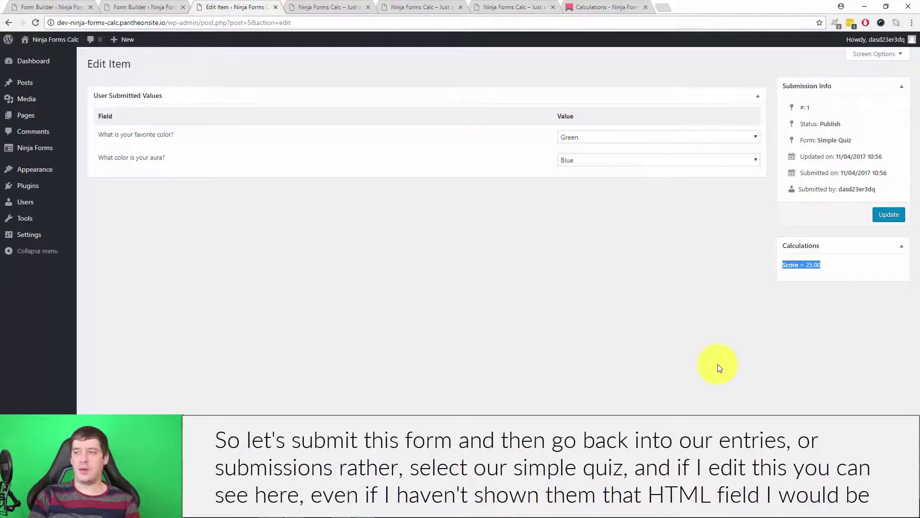
Step: Point out the Score = 25.00 line, then return to the Simple Quiz form builder tab
click(782, 263)
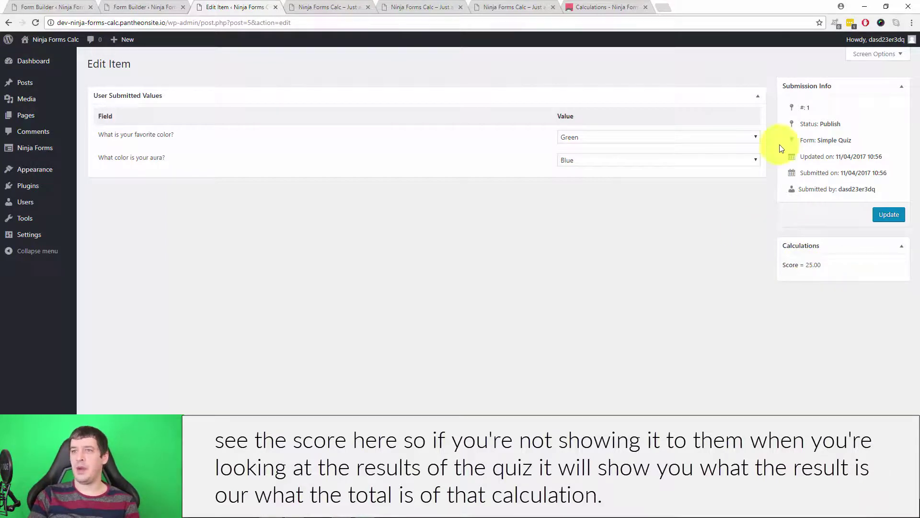
triple_click(816, 265)
drag(817, 265, 783, 265)
click(606, 249)
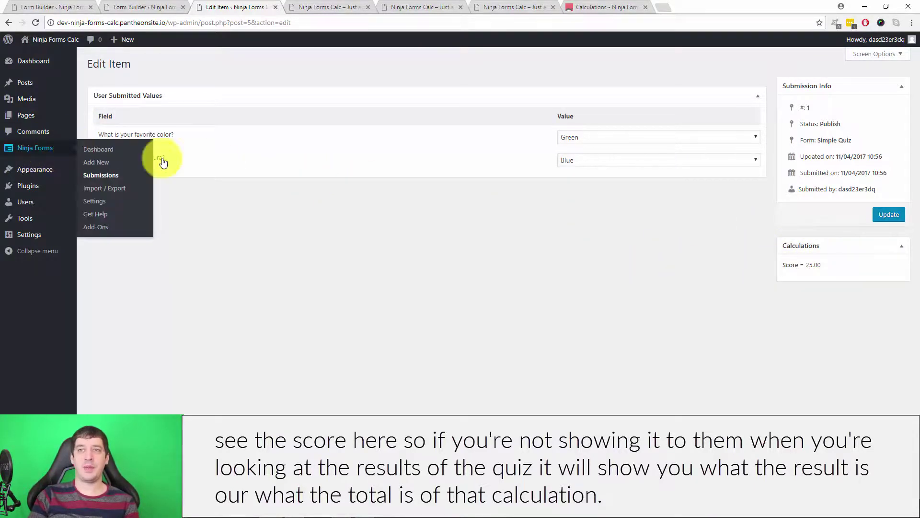
click(137, 7)
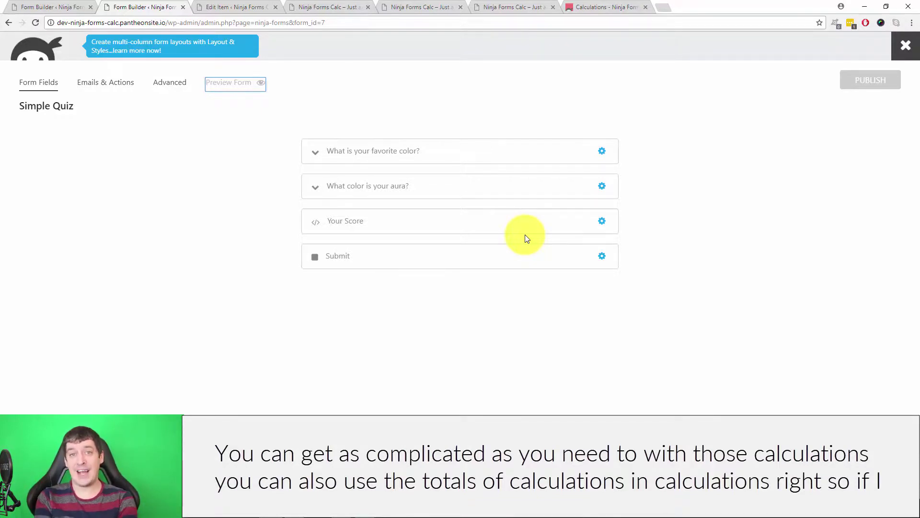
Step: Add a second calculation named 'Score + 5' with the equation {calc:Score}+5
click(169, 83)
click(575, 130)
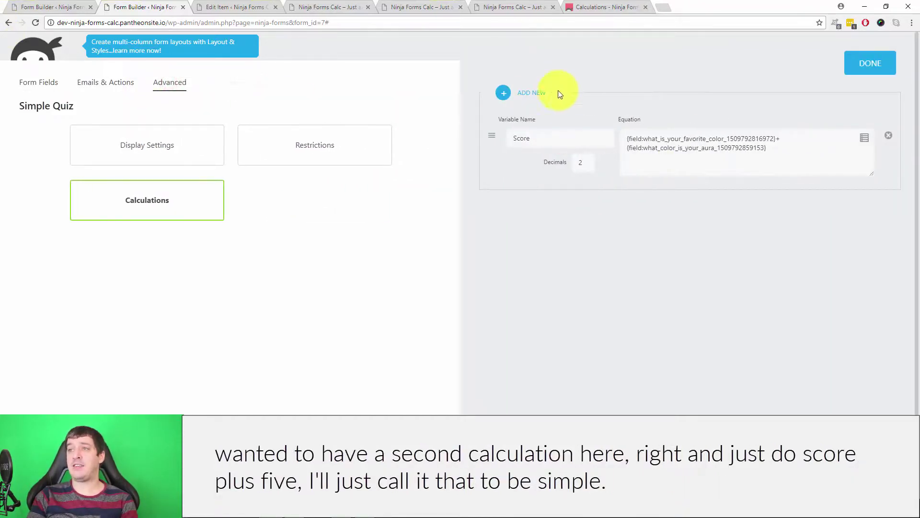
click(522, 94)
text(Score + )
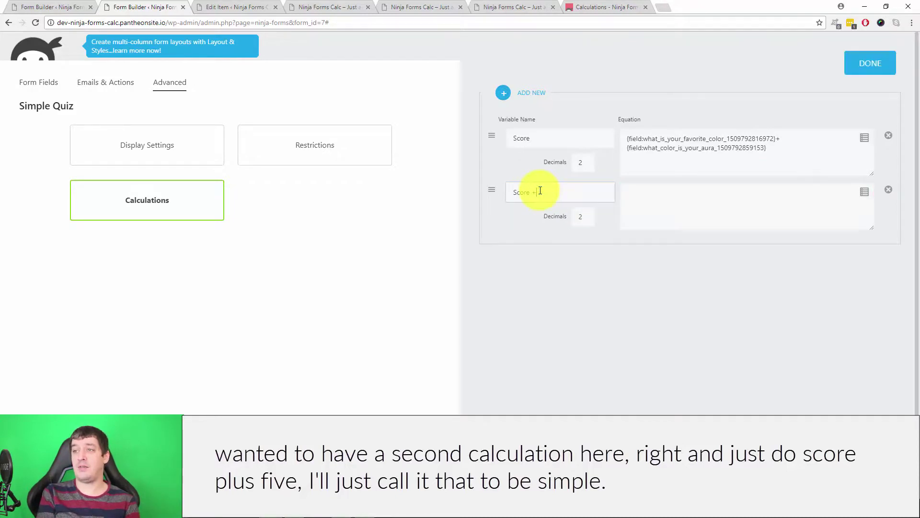
text(5)
click(689, 215)
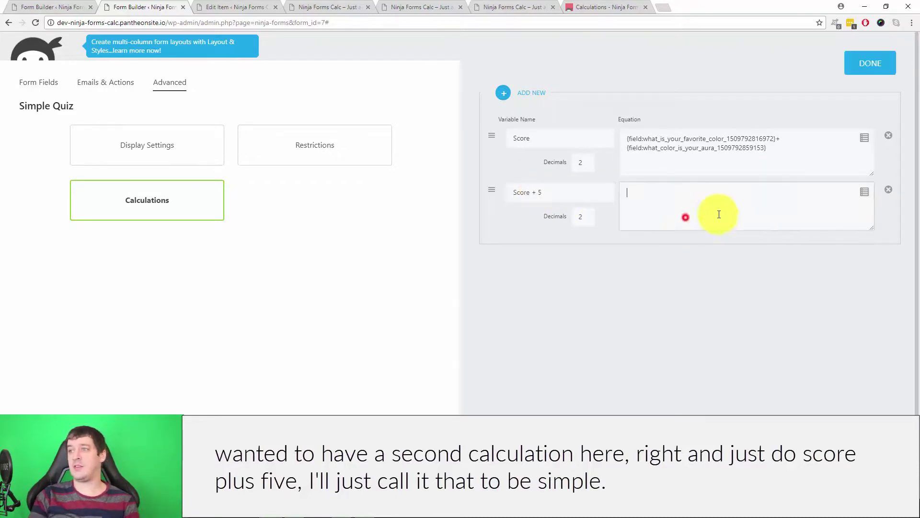
click(864, 193)
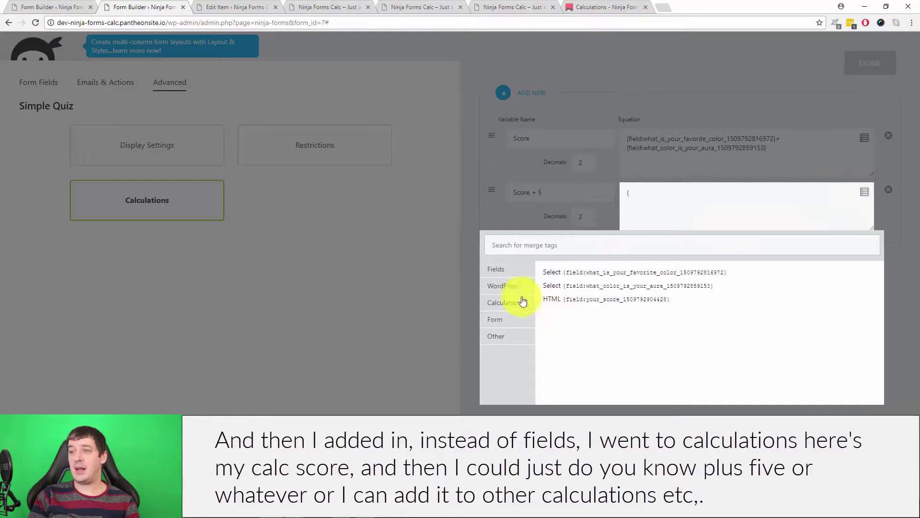
click(507, 302)
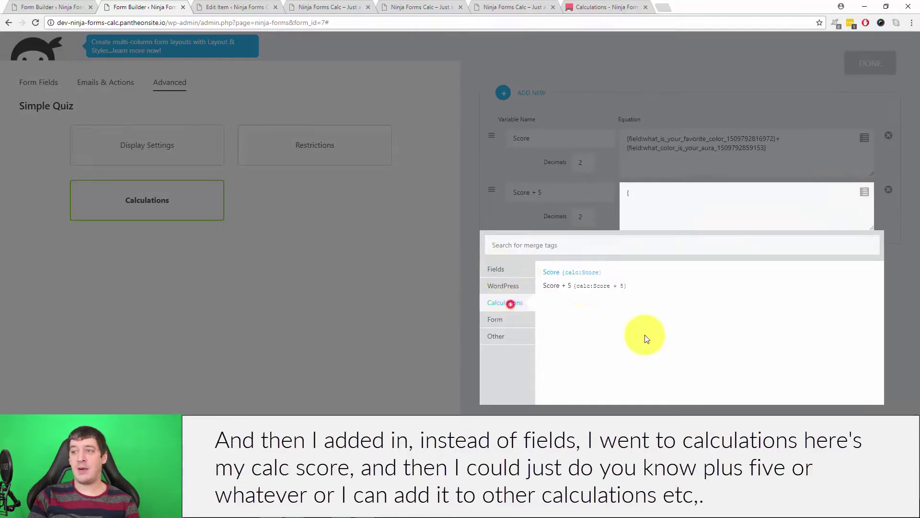
click(555, 271)
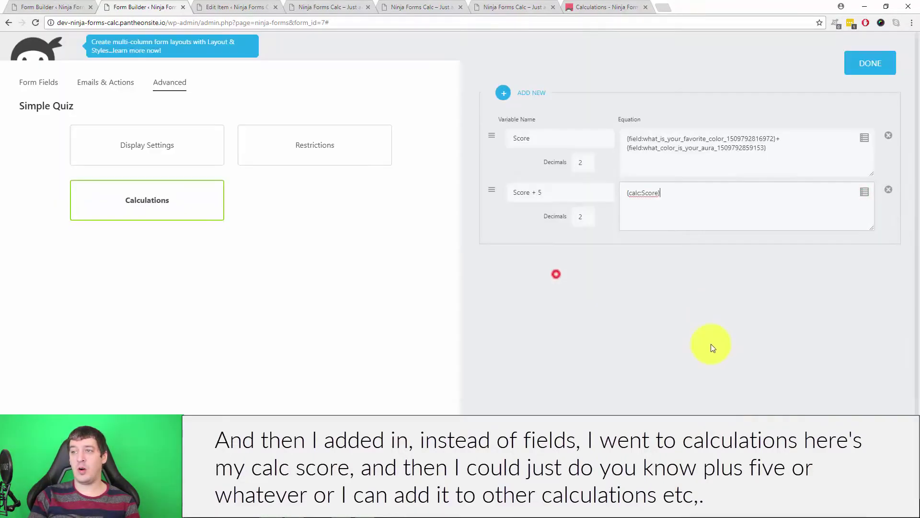
text(+5)
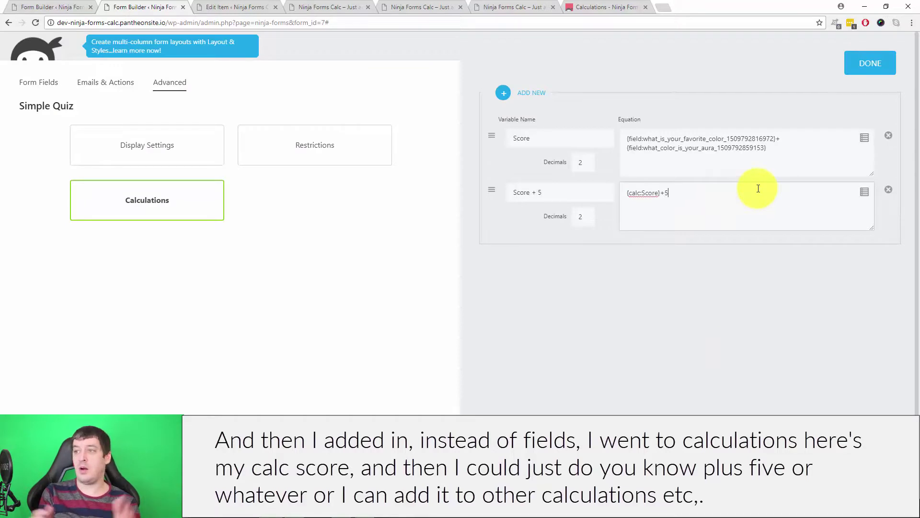